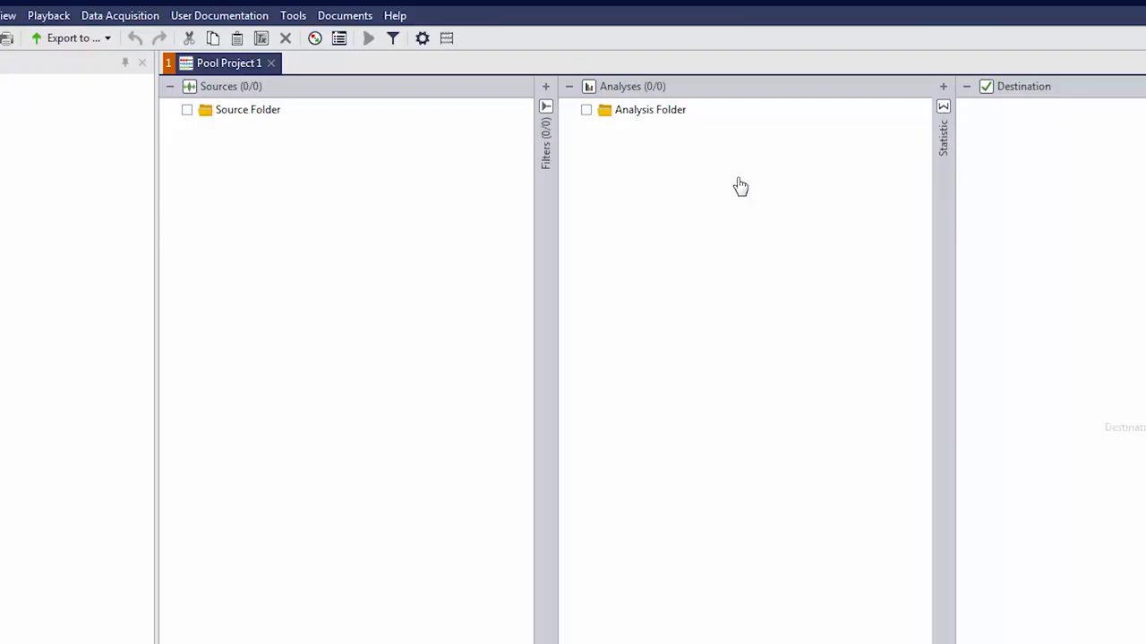
Filter for 'vel', apply A-weighting to the FFT spectrum and select the Level vs. Time diagram.
click(33, 392)
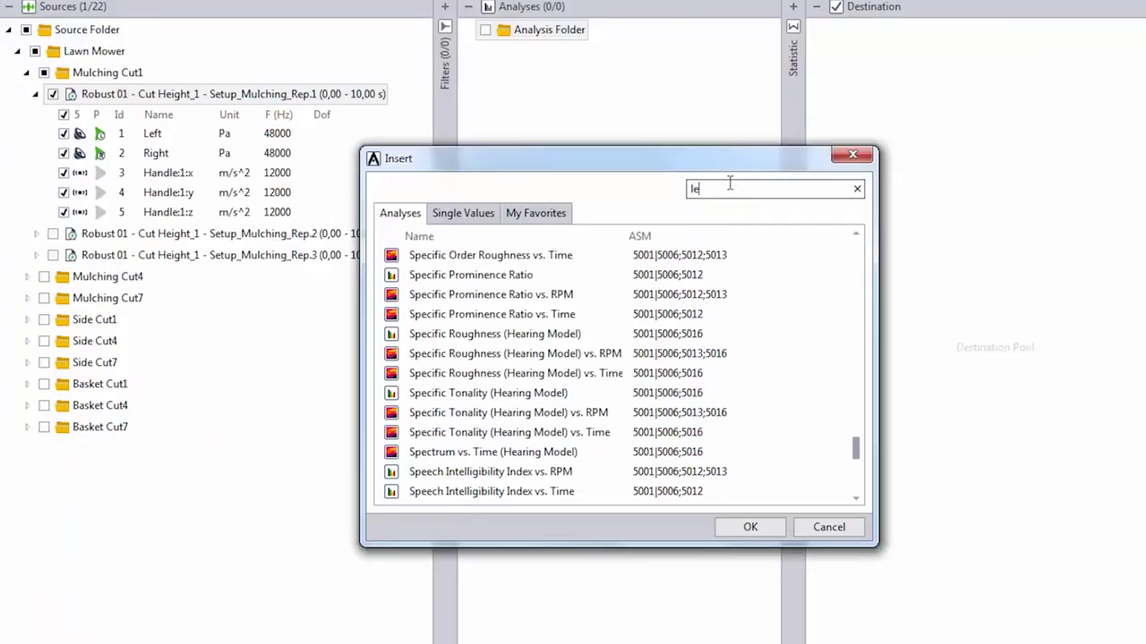
text(vel)
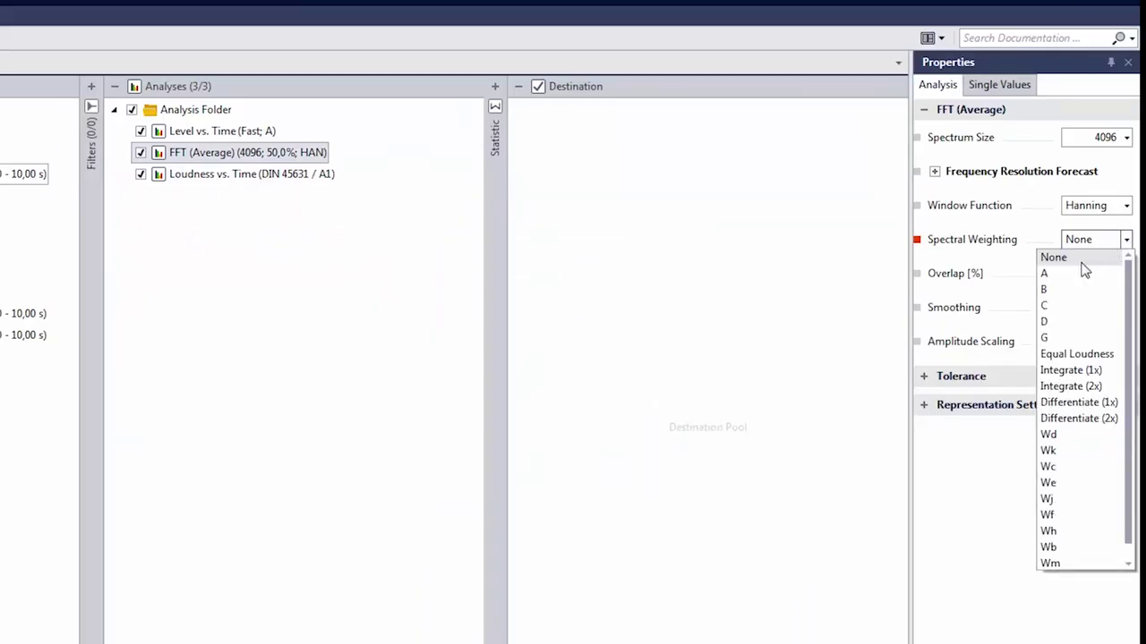
click(1079, 276)
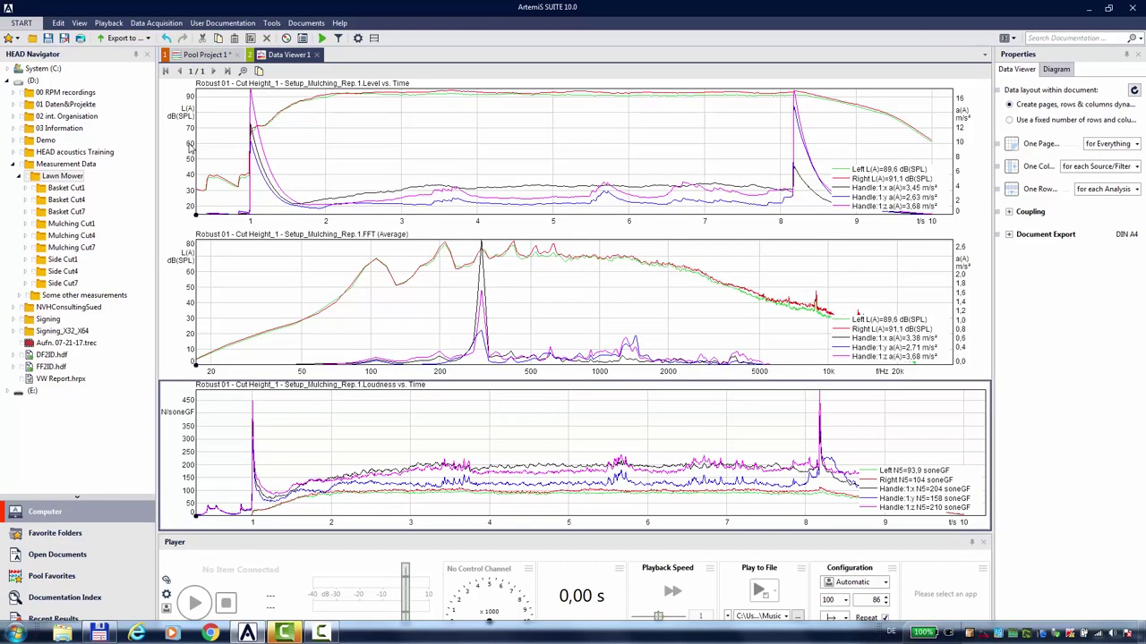
click(188, 147)
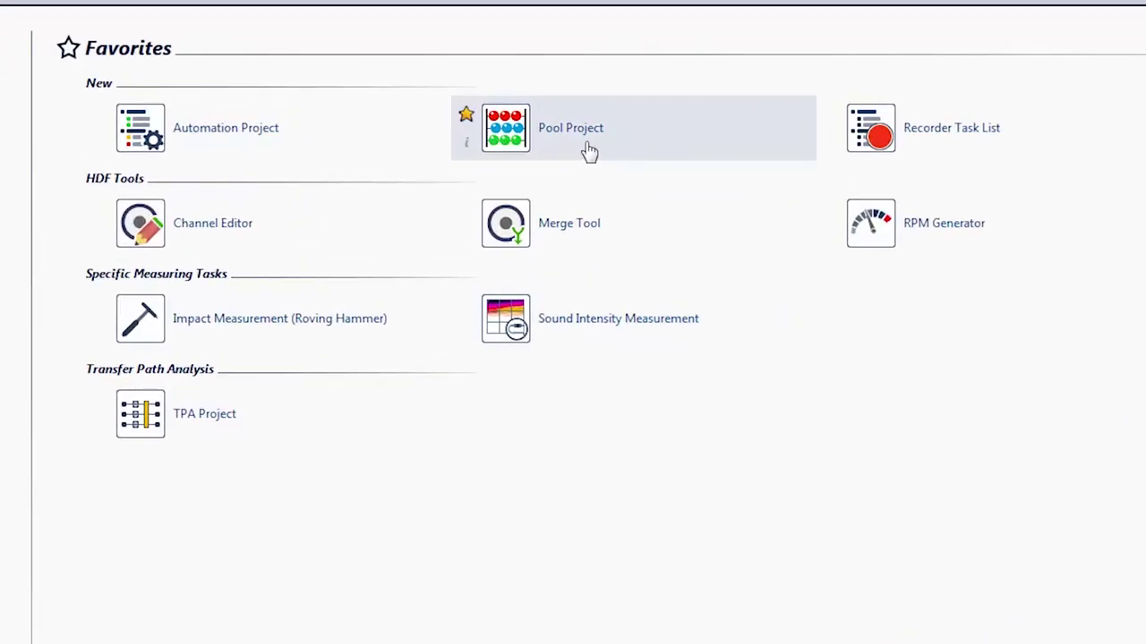
Create Pool Project 1 from the Start page and close the Player and Properties panels.
click(542, 127)
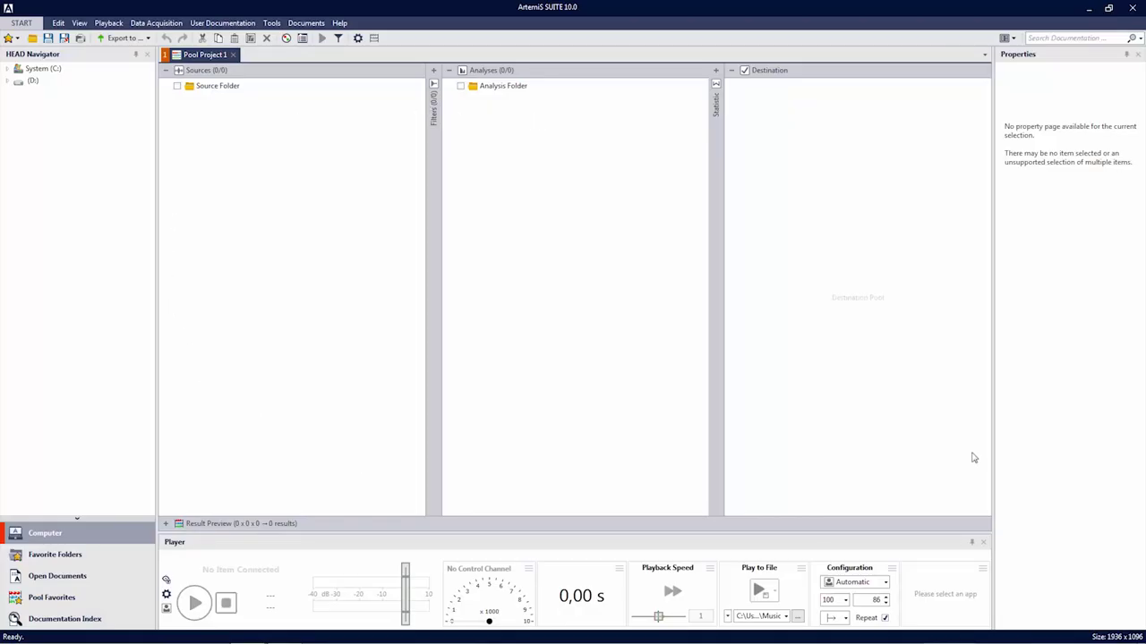
click(984, 544)
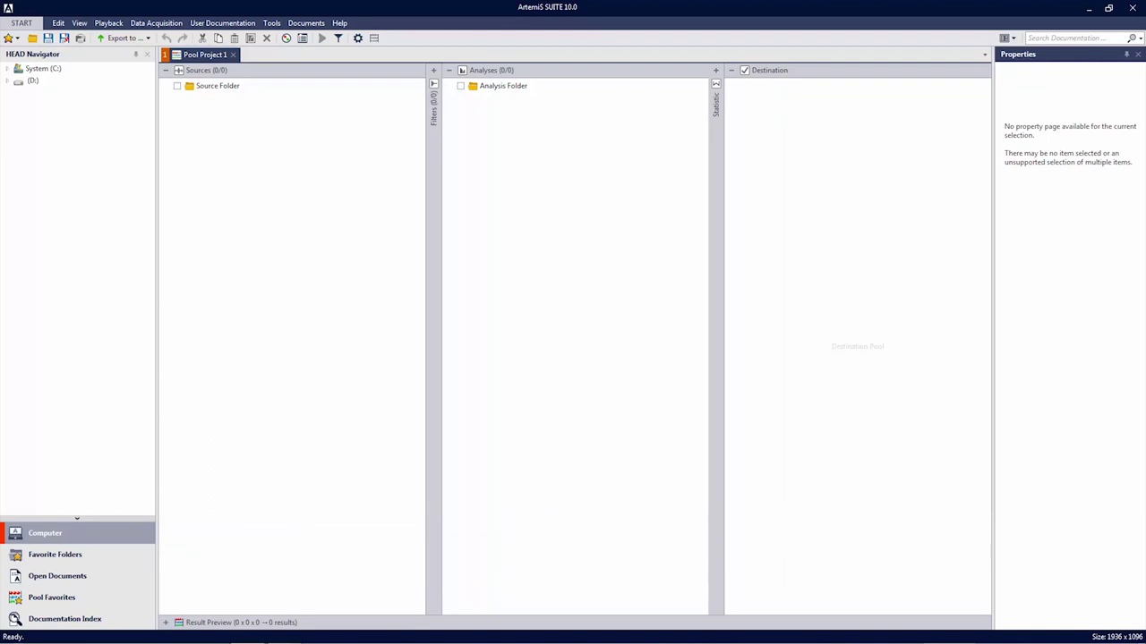
click(1139, 56)
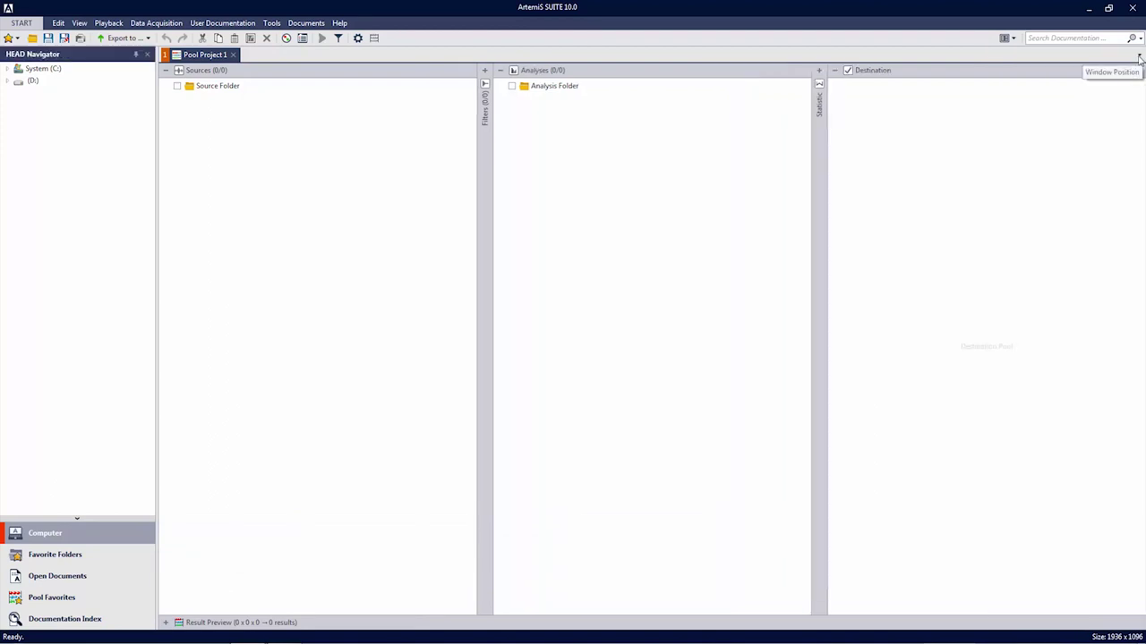
Switch the window layout to Standard.
click(1014, 38)
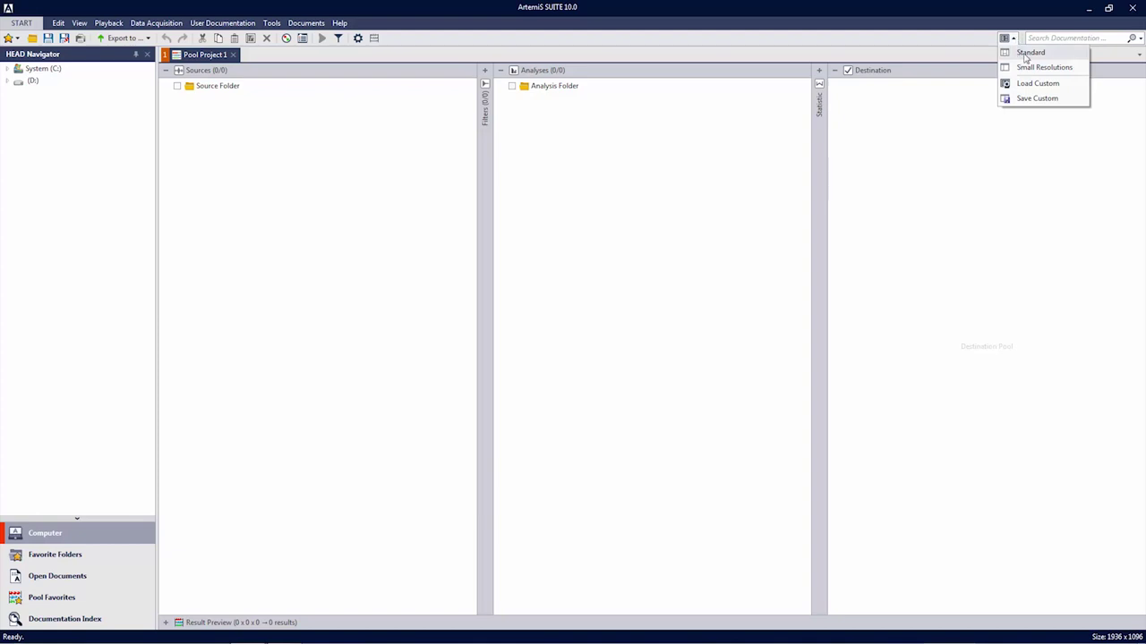
click(1029, 53)
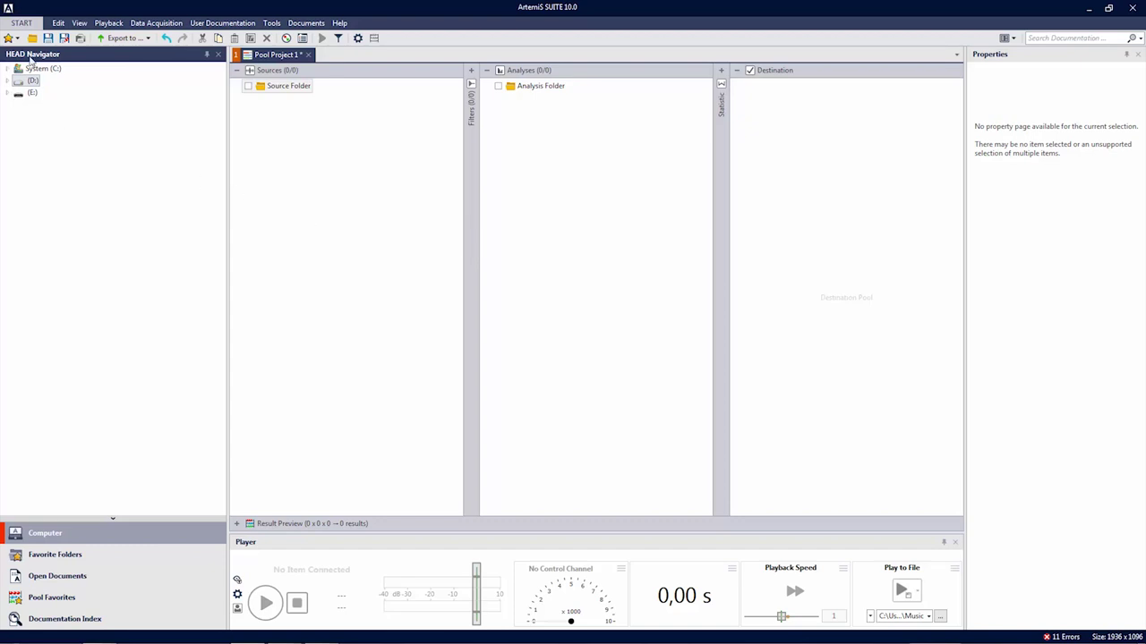
Expand (D:), Measurement Data and Lawn Mower in the HEAD Navigator.
click(7, 81)
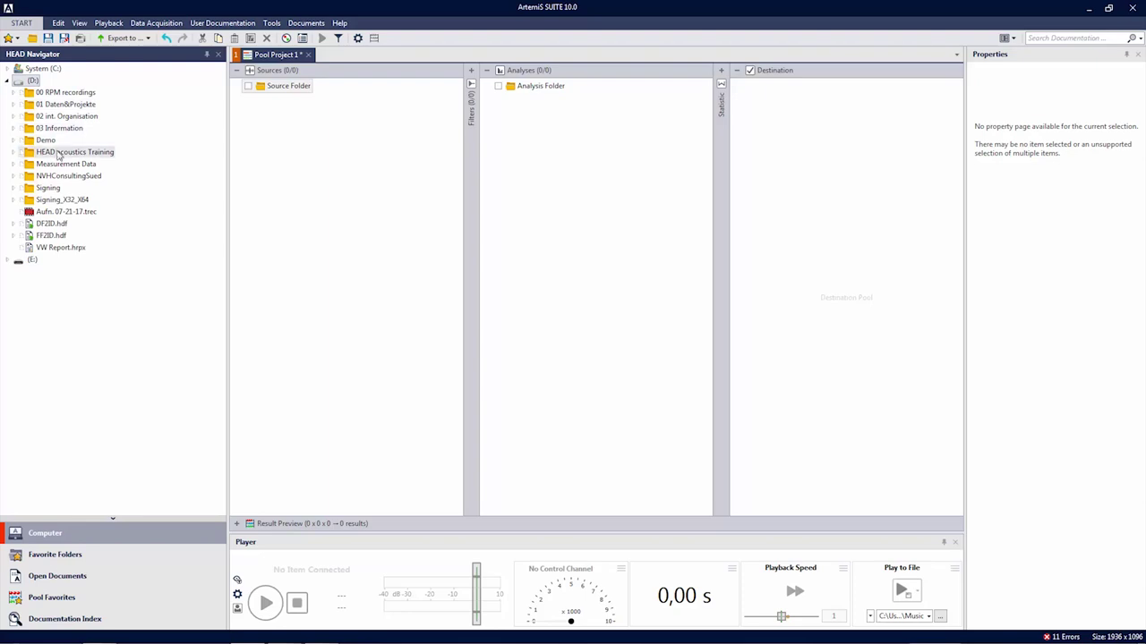
click(14, 164)
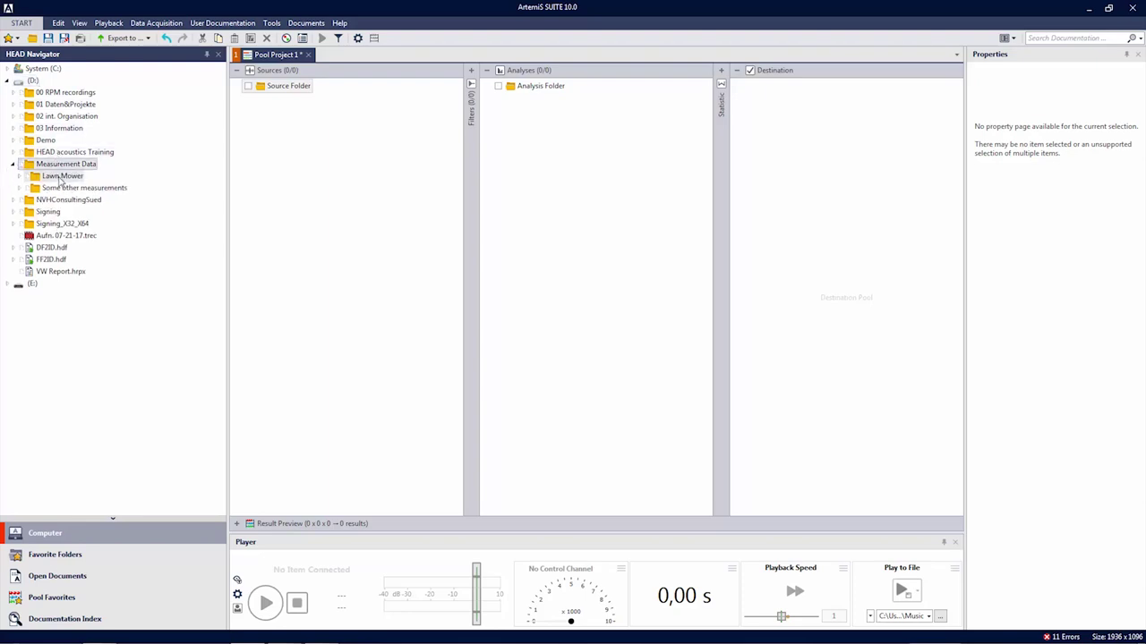
click(20, 176)
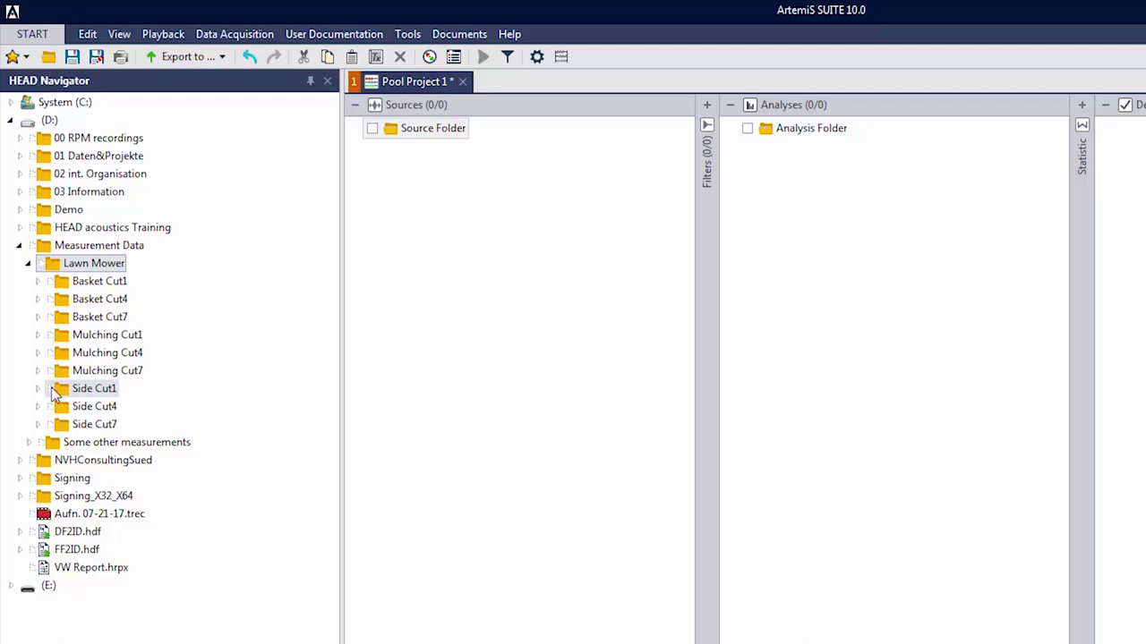
click(38, 389)
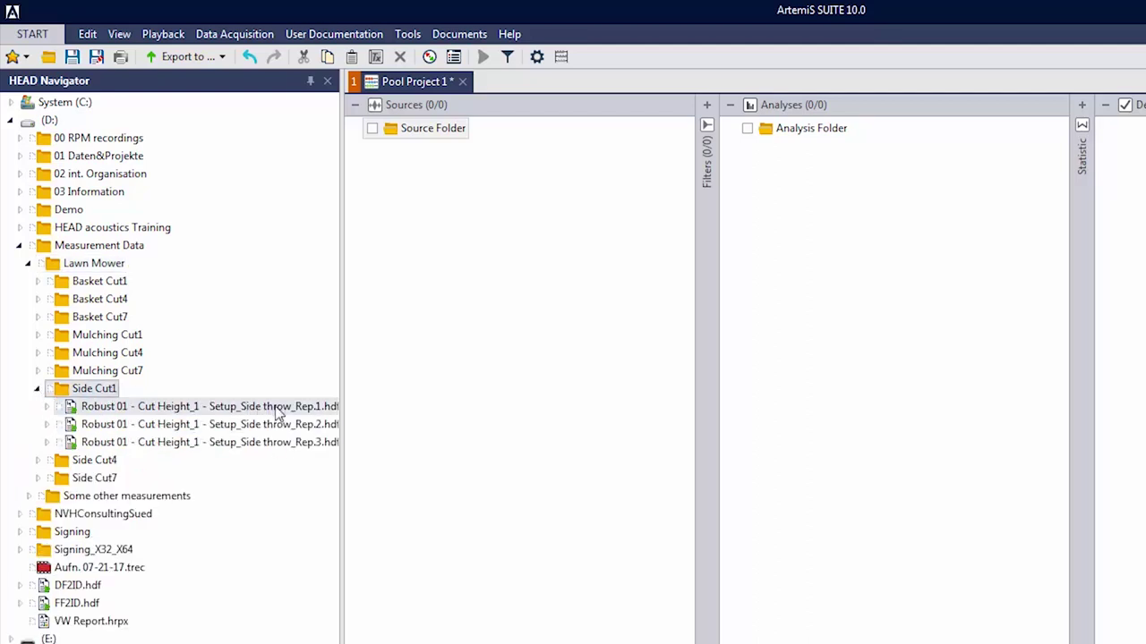
click(37, 460)
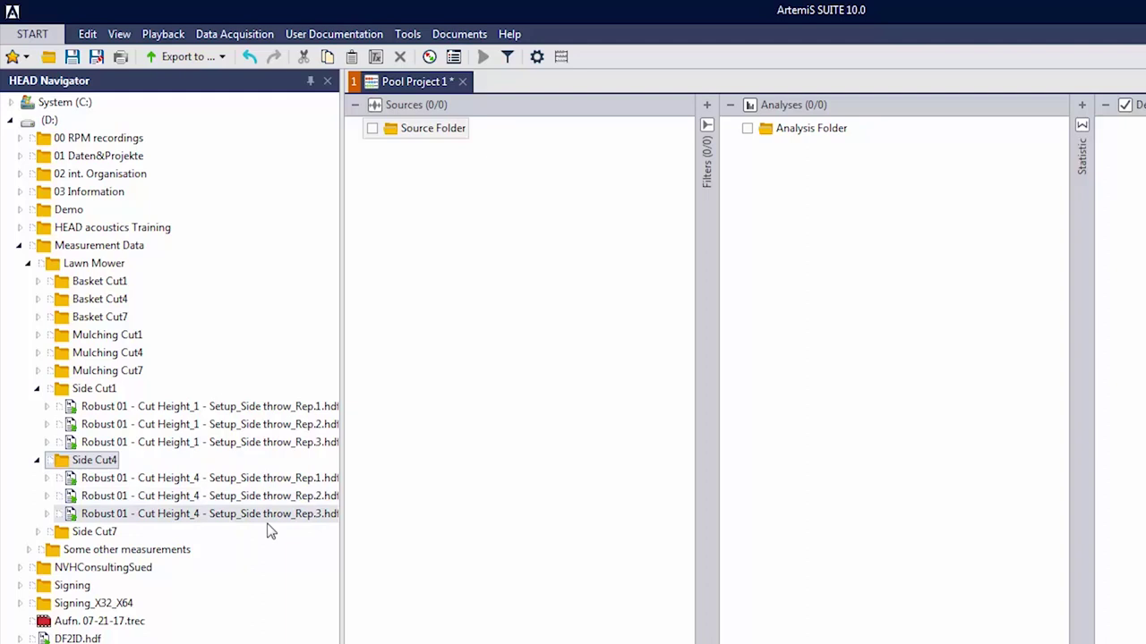
click(36, 460)
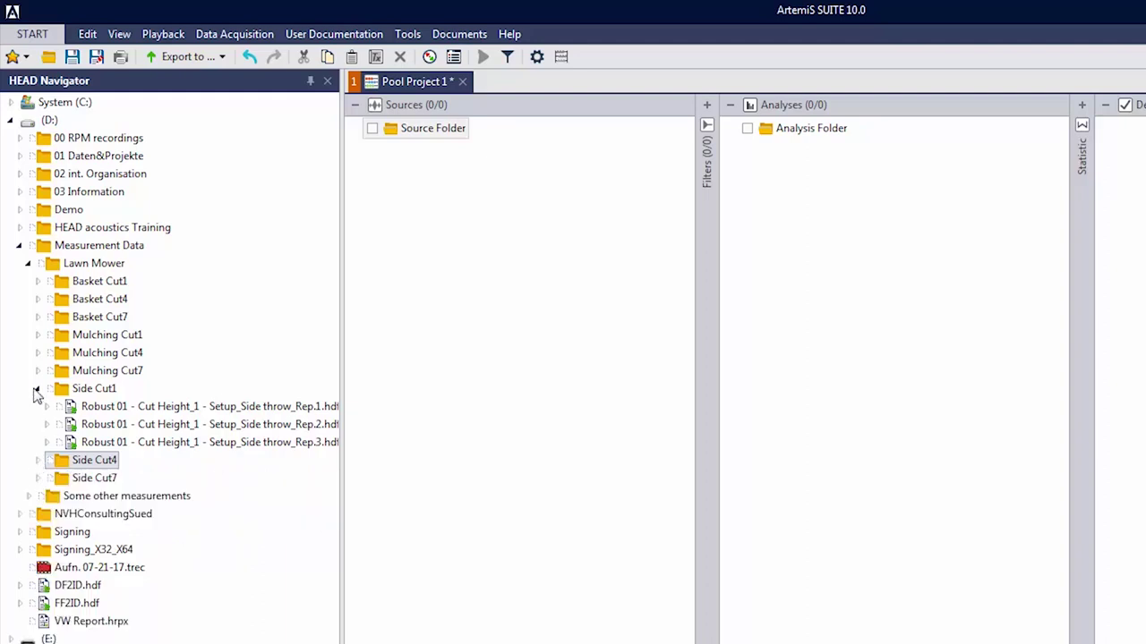
click(37, 389)
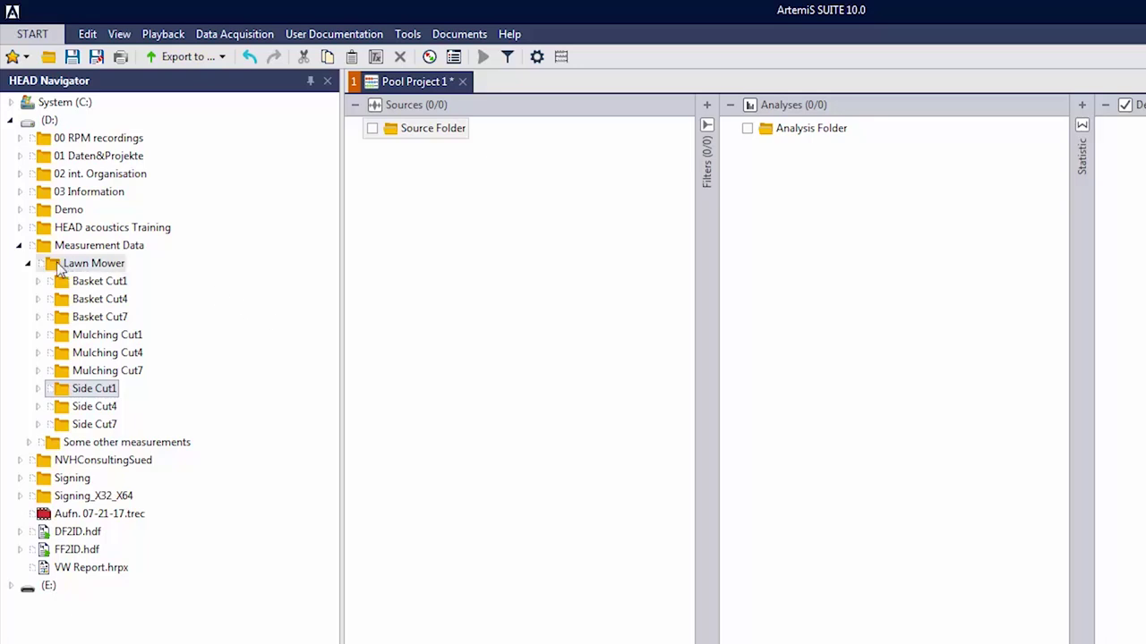
Drag the Lawn Mower folder onto Source Folder and expand it to list its cut folders.
drag(57, 267, 432, 140)
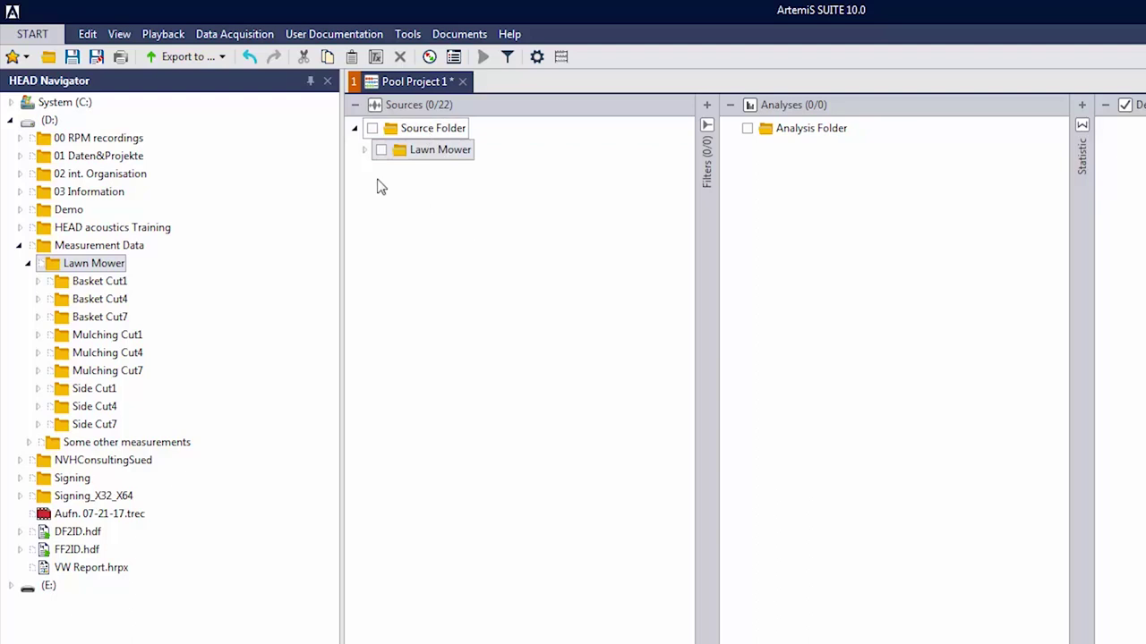
click(365, 150)
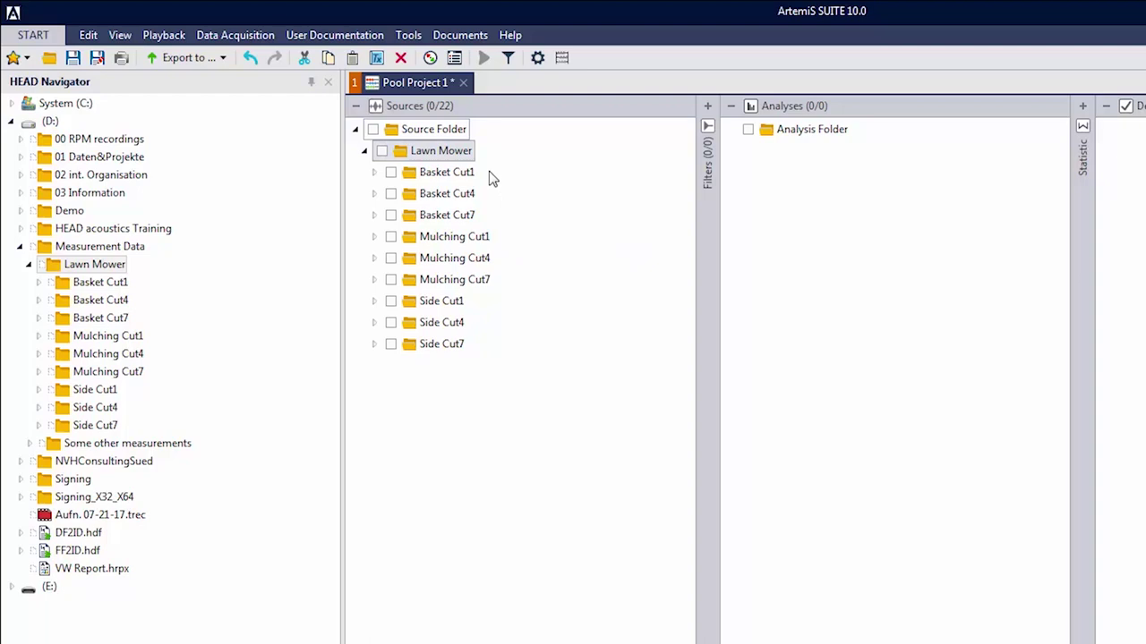
Move Basket Cut1, Cut4 and Cut7 below Side Cut7, then expand Mulching Cut1.
drag(461, 173, 424, 152)
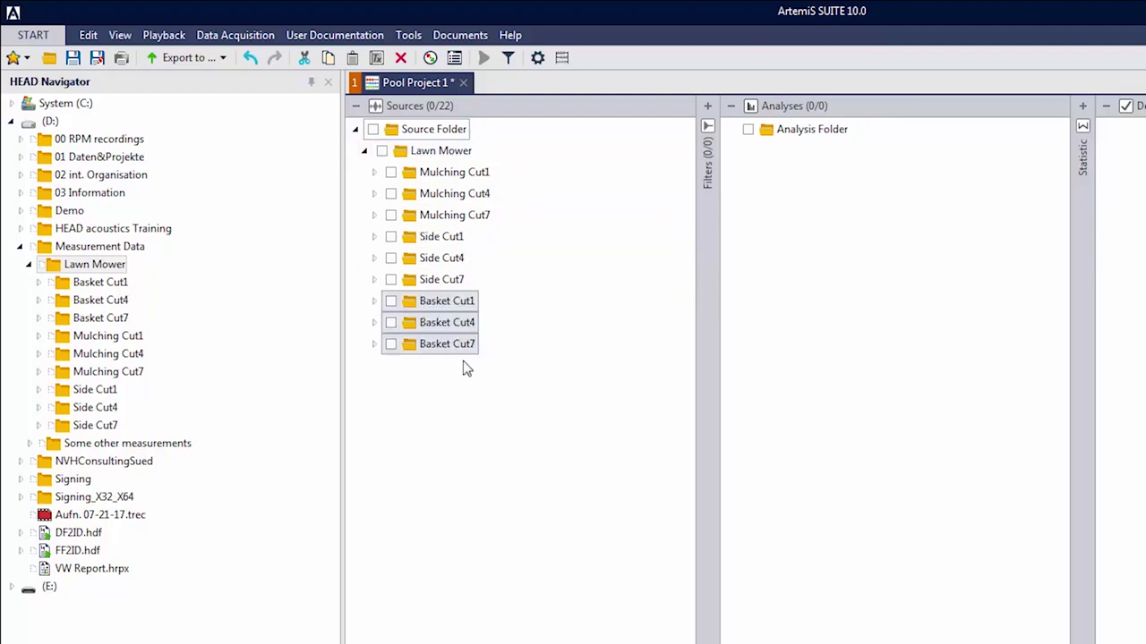
click(446, 445)
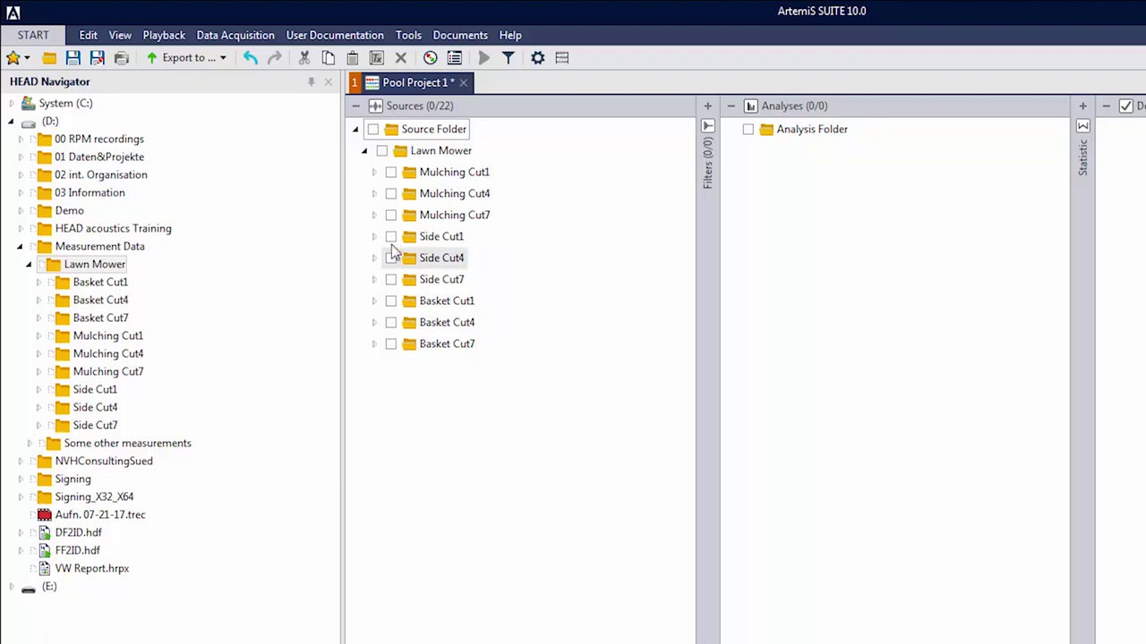
click(375, 173)
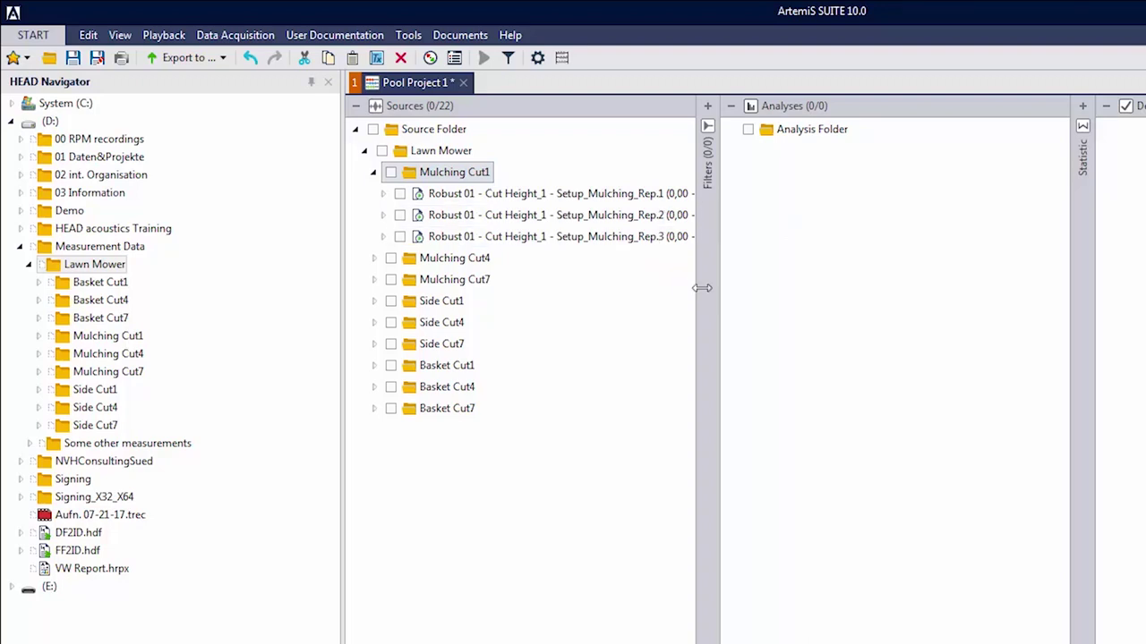
Widen the Sources pane and Name column, expand Rep.1's channels and check Setup_Mulching_Rep.1.
drag(702, 287, 753, 287)
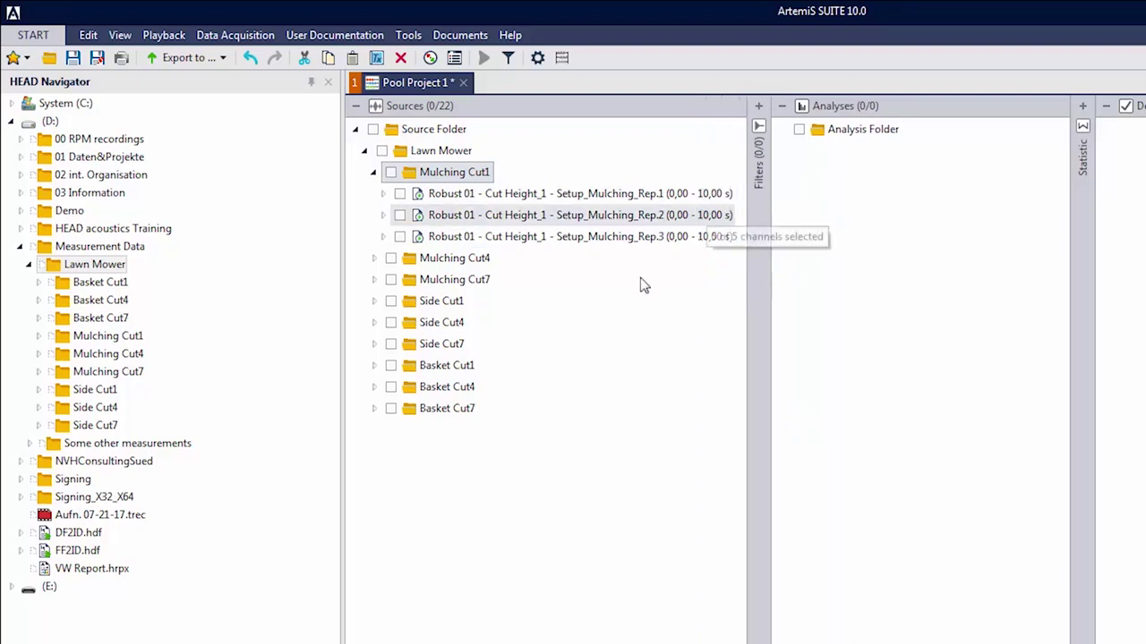
drag(342, 464, 257, 475)
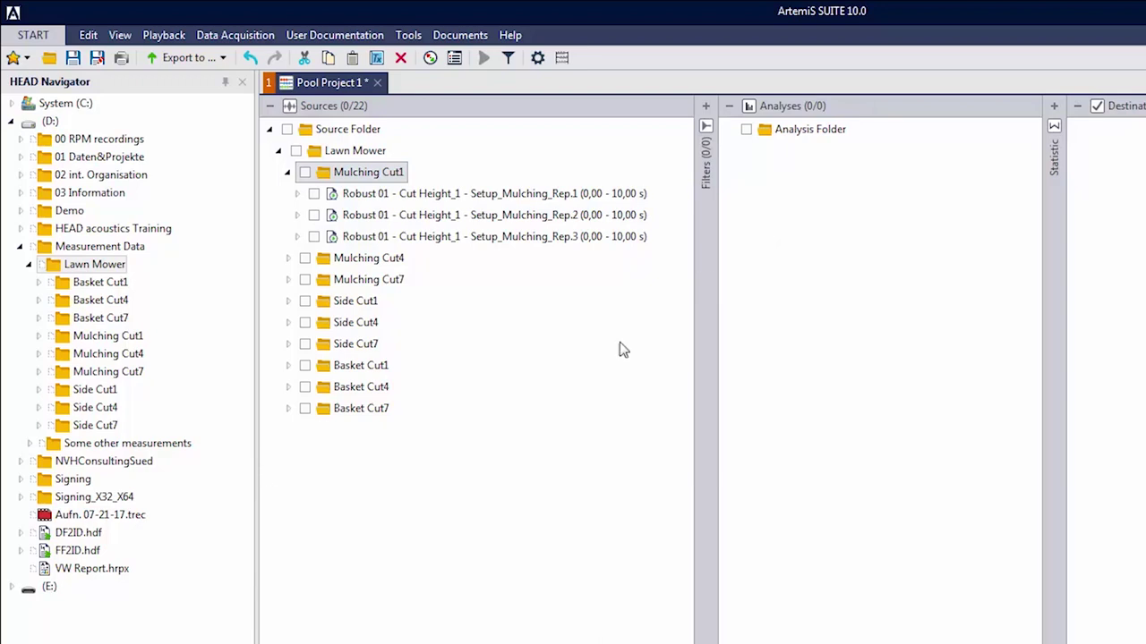
click(288, 258)
click(287, 259)
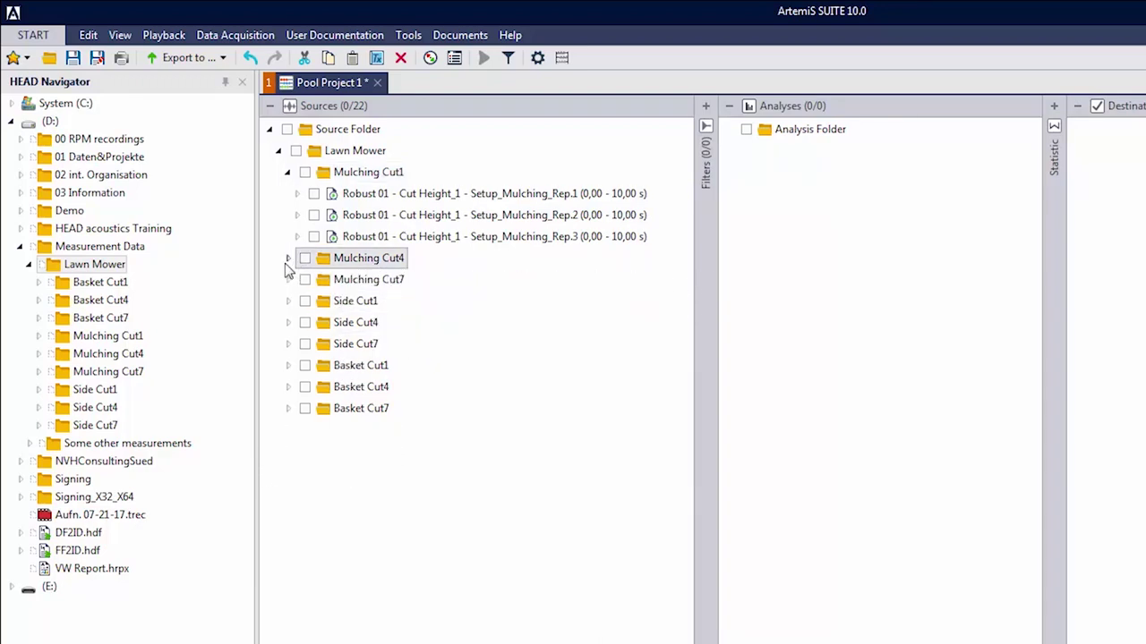
click(298, 193)
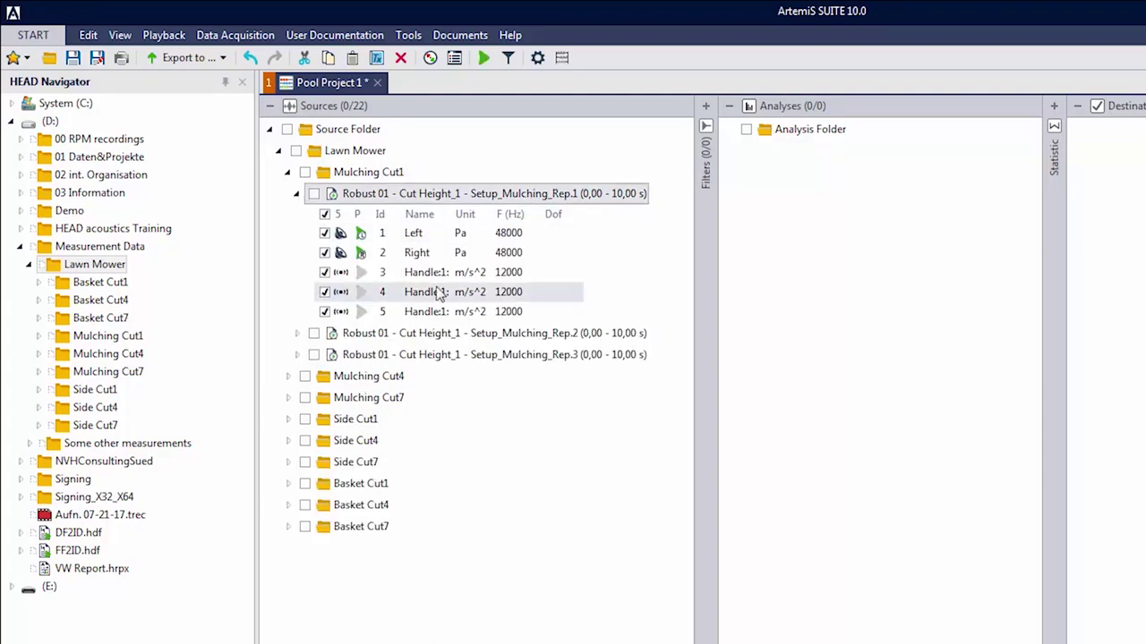
double_click(455, 214)
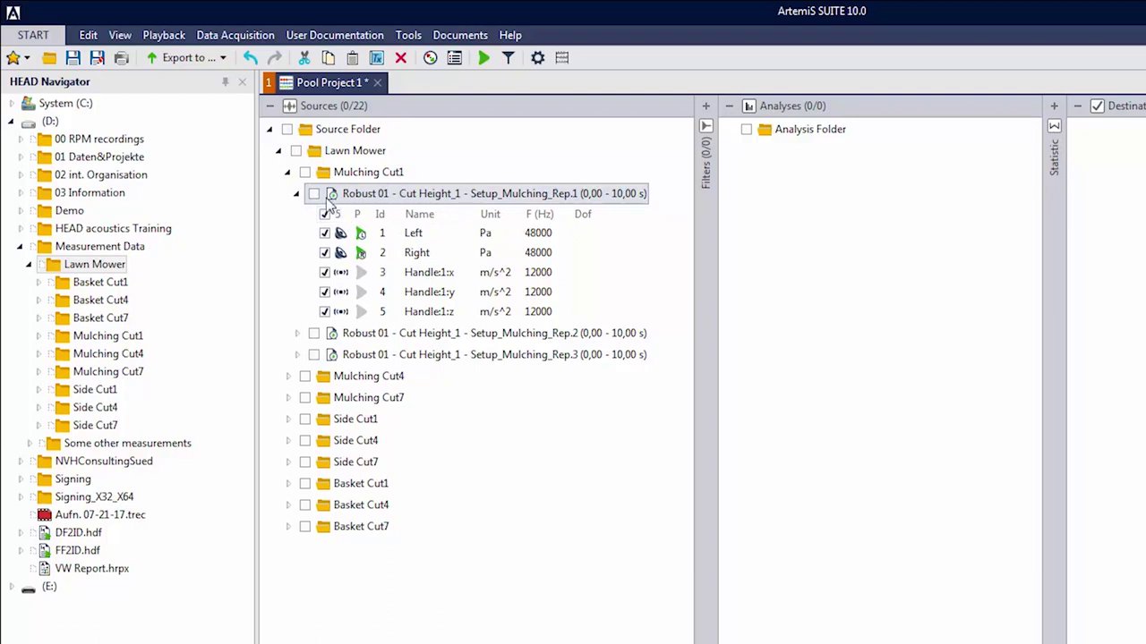
click(313, 194)
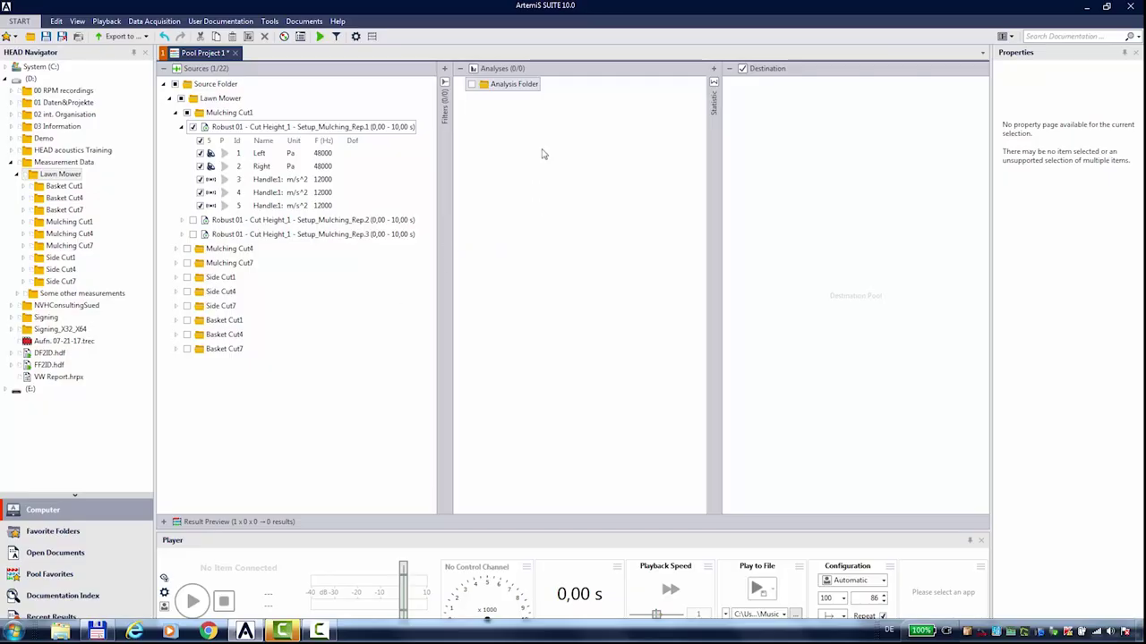
Insert Level vs. Time (Fast) into the Analysis Folder, filtering the Analyses list for 'level'.
right_click(513, 89)
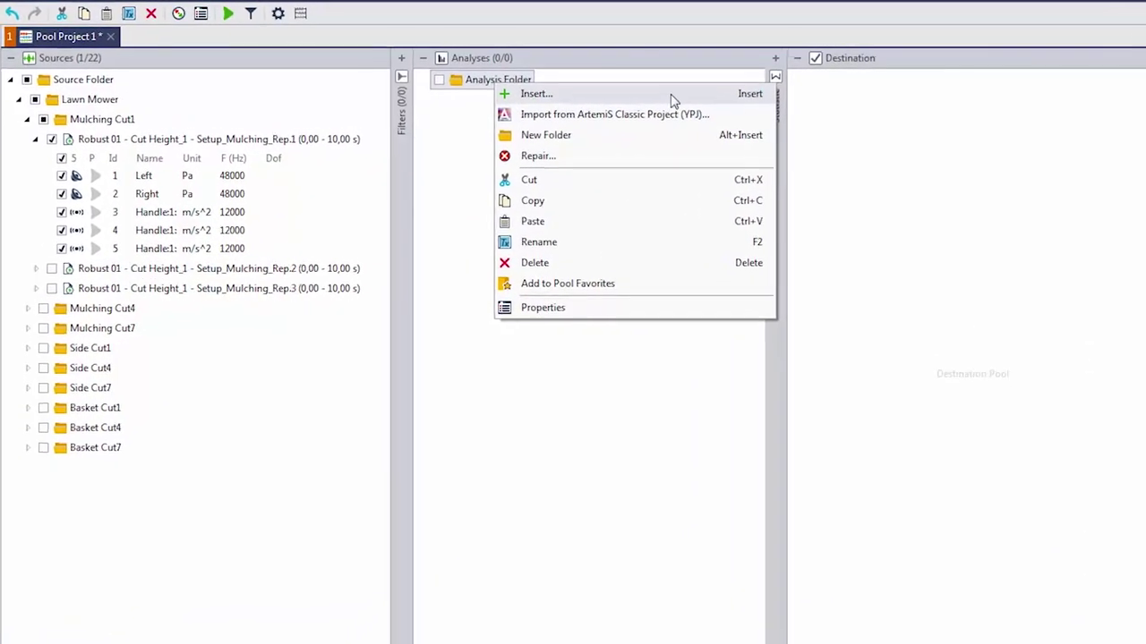
click(657, 92)
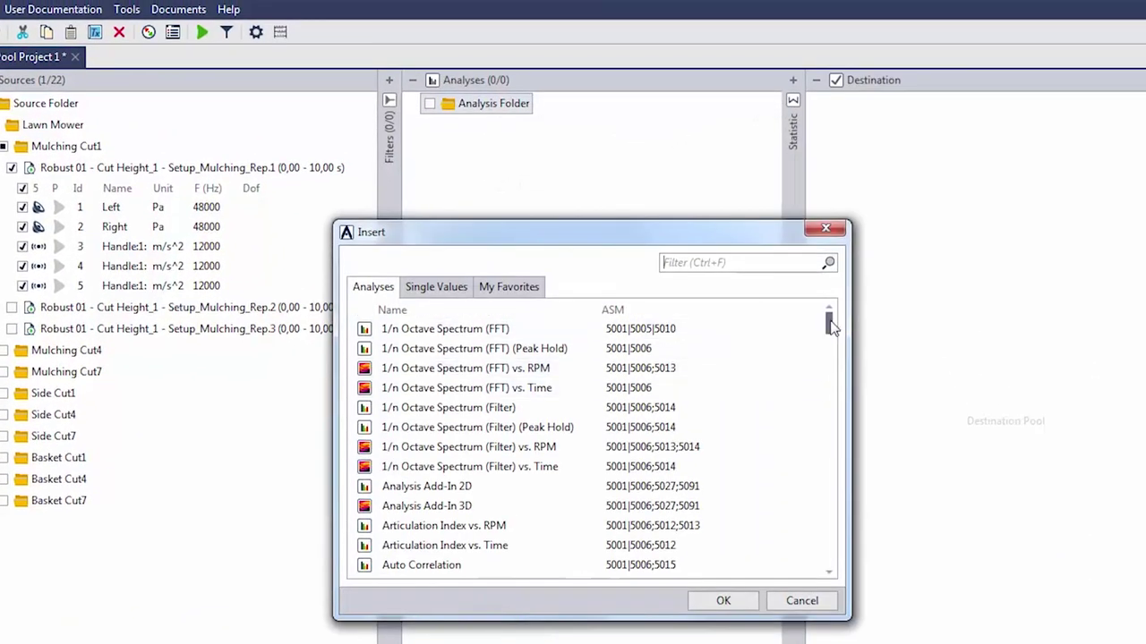
drag(830, 327, 856, 499)
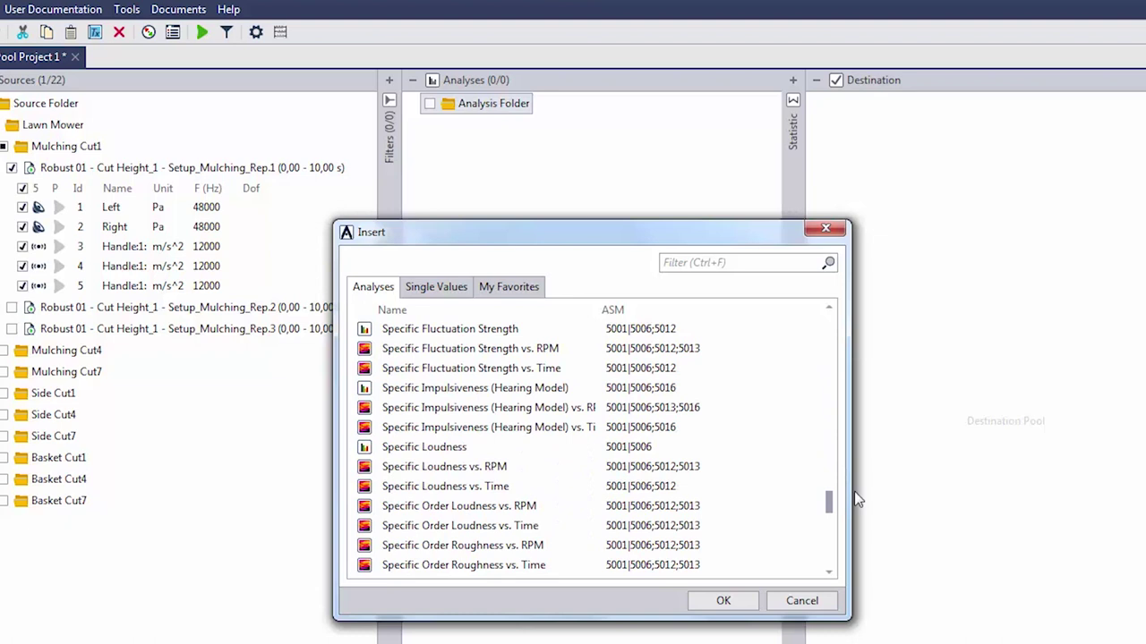
key(ctrl+f)
text(level)
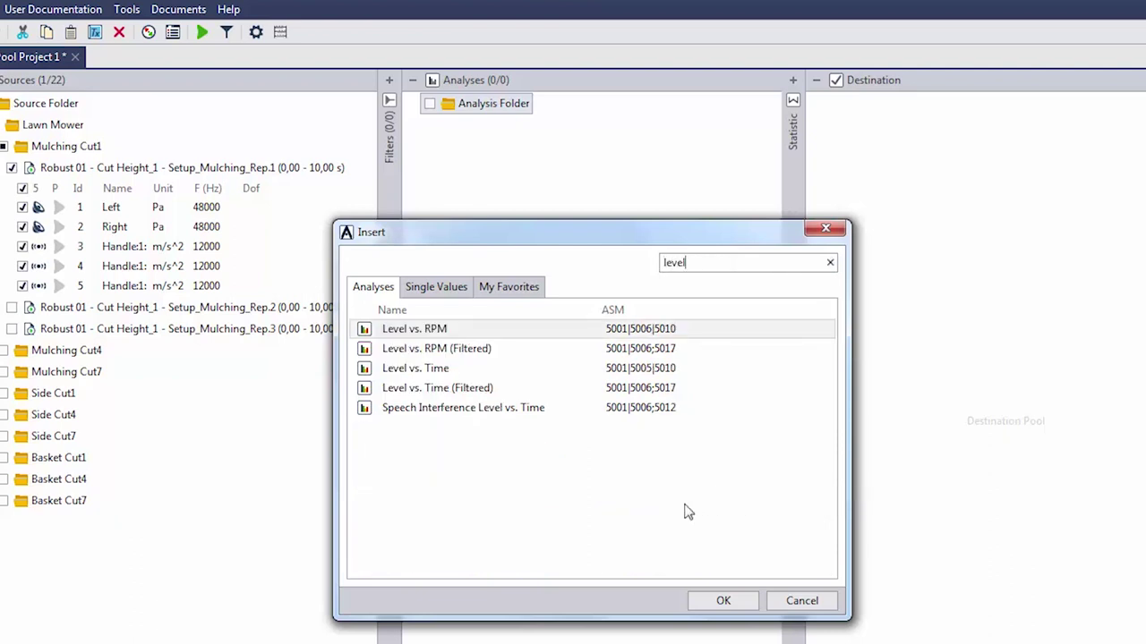
click(404, 375)
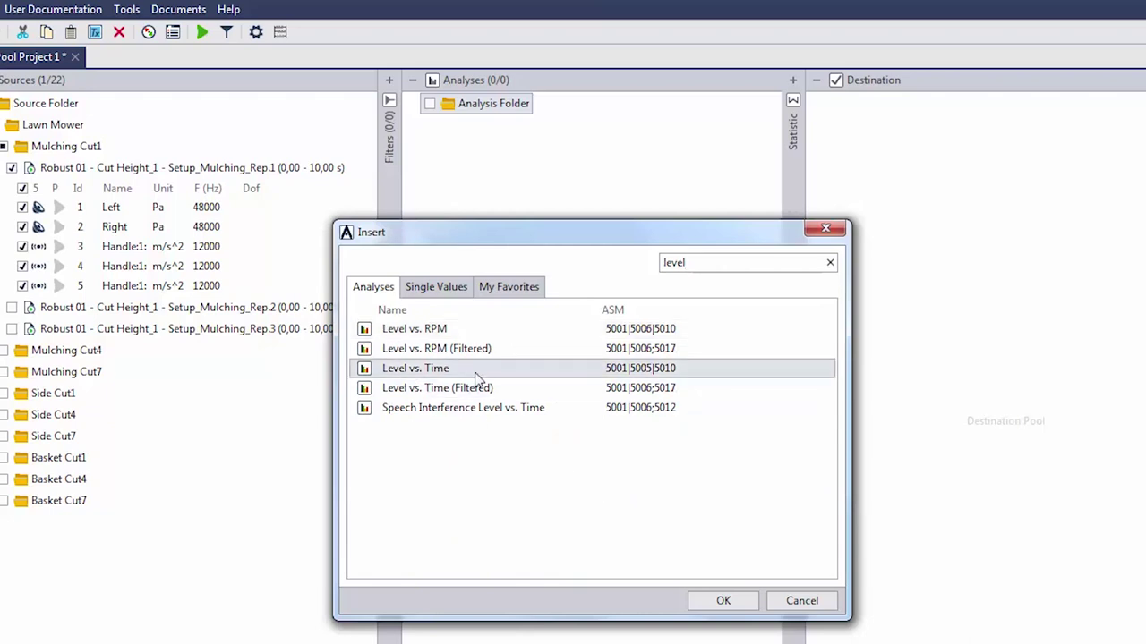
click(725, 598)
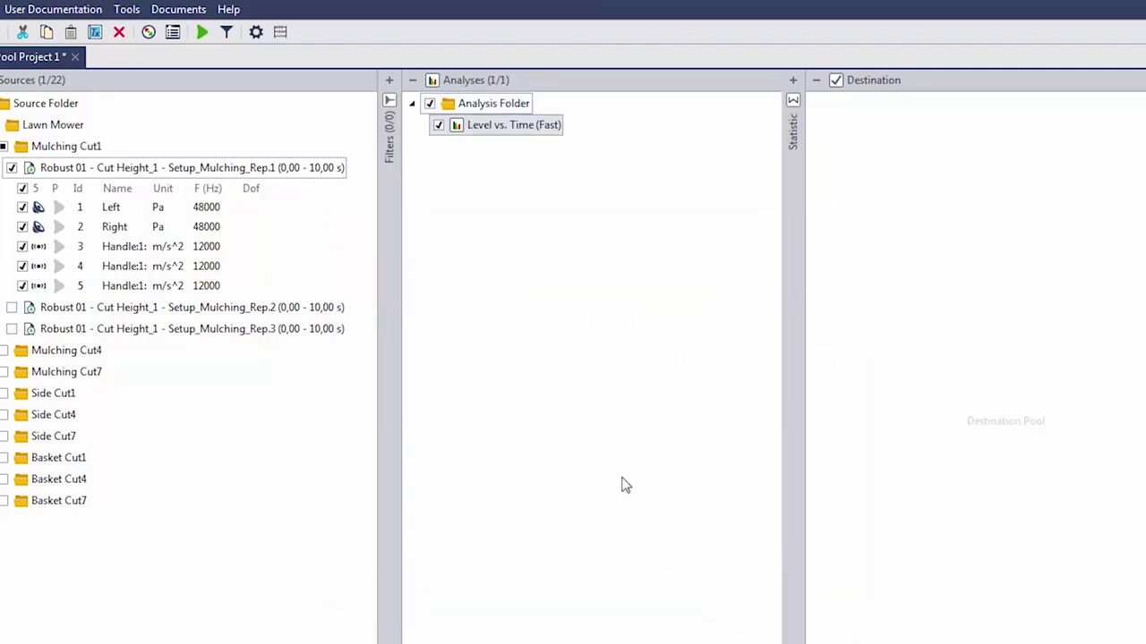
Insert FFT (Average) into the Analysis Folder.
click(474, 106)
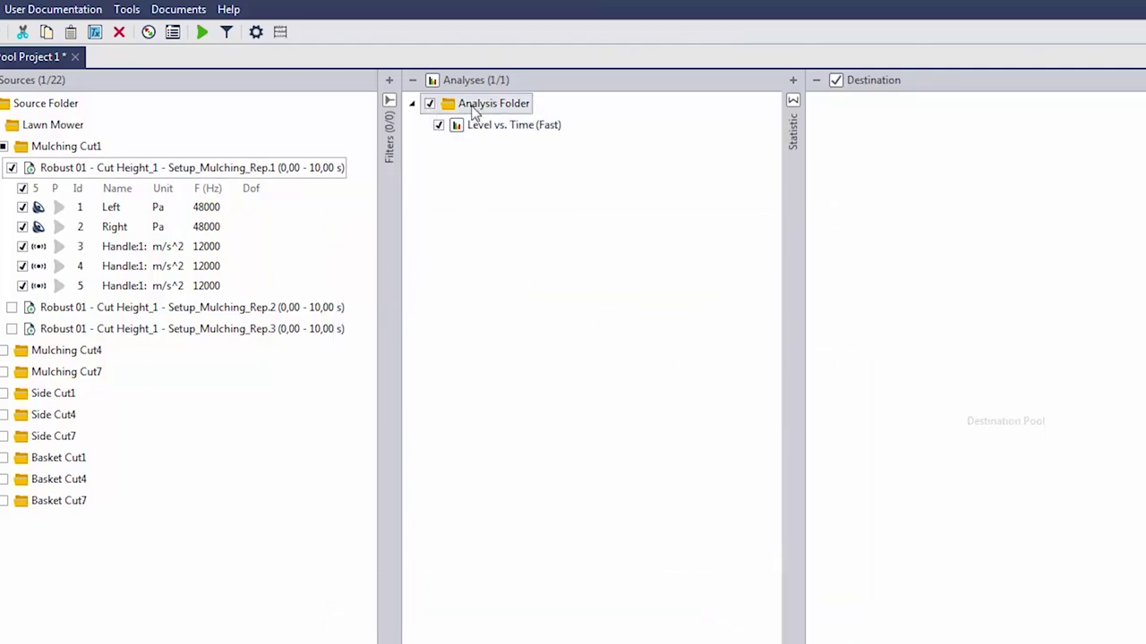
key(Insert)
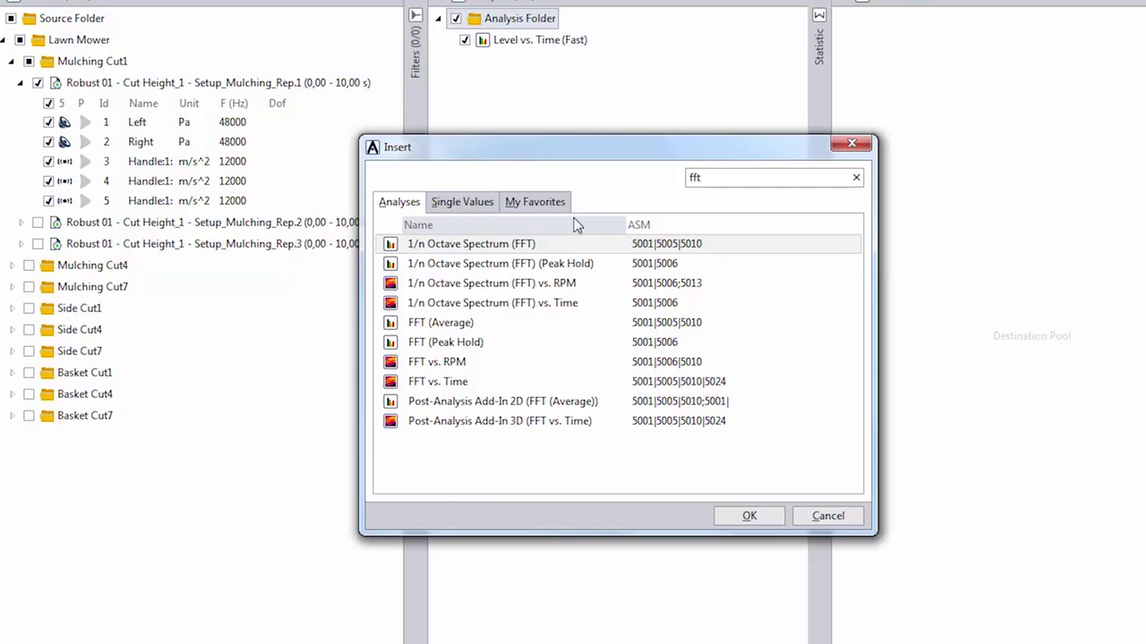
click(434, 328)
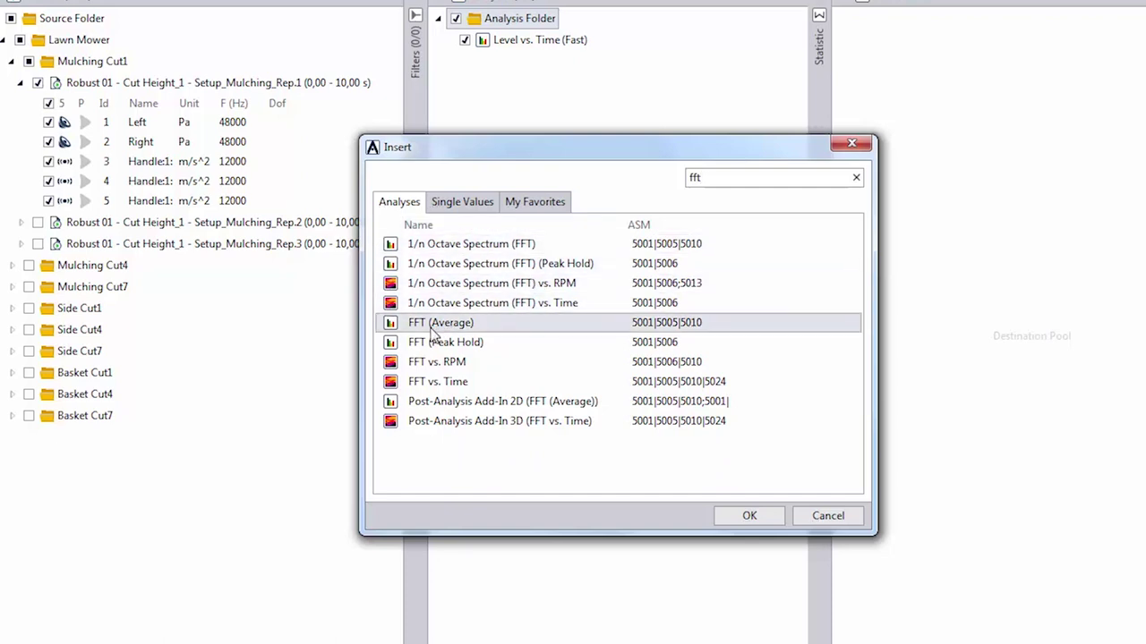
click(757, 518)
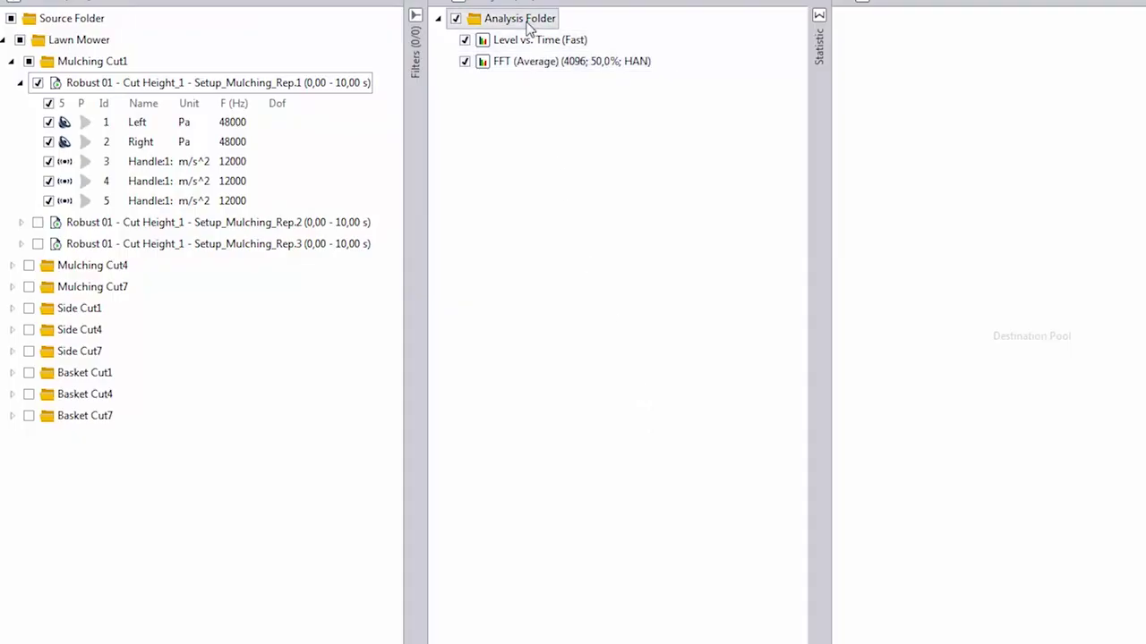
Filter the Insert list for 'lou' and select Loudness vs. Time.
key(Insert)
text(loud)
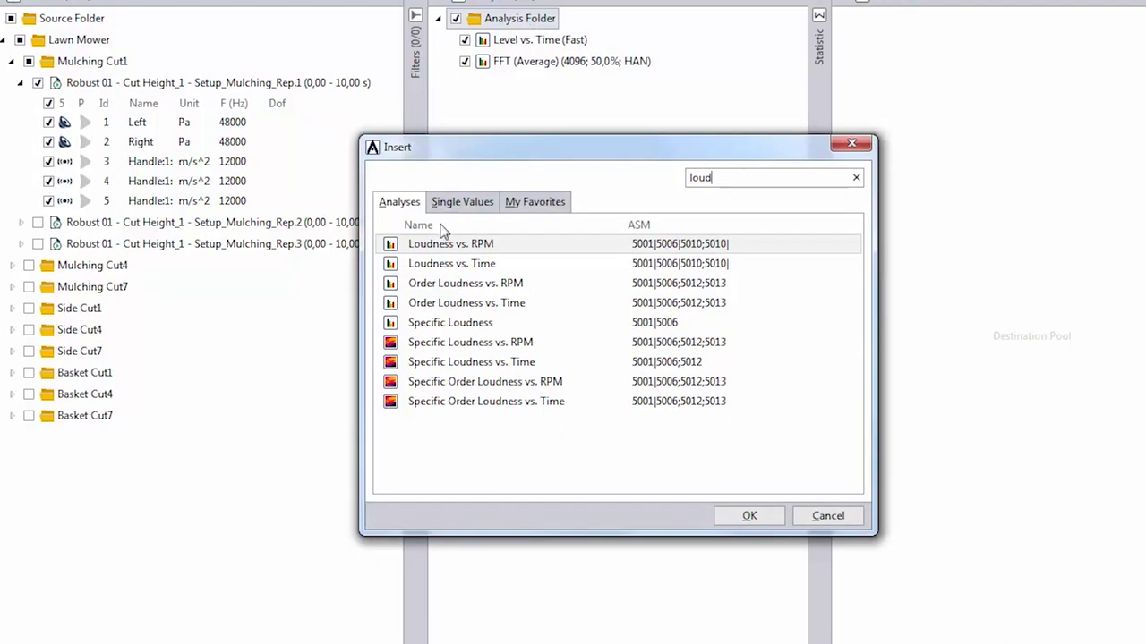
click(439, 264)
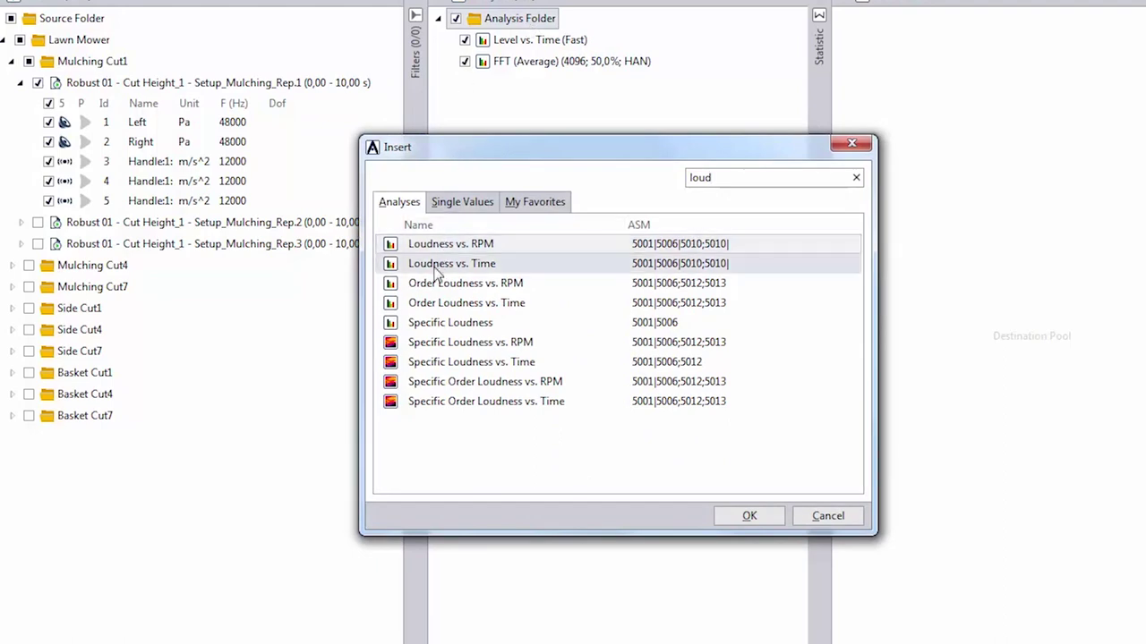
Add Loudness vs. Time and give Level vs. Time spectral weighting A.
click(747, 516)
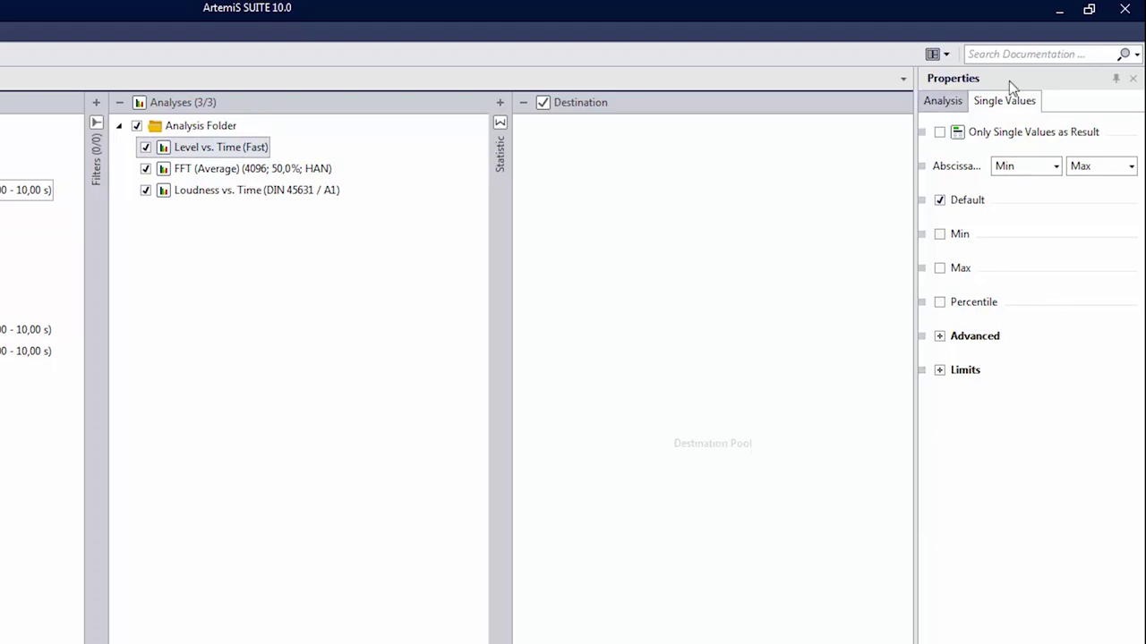
click(945, 103)
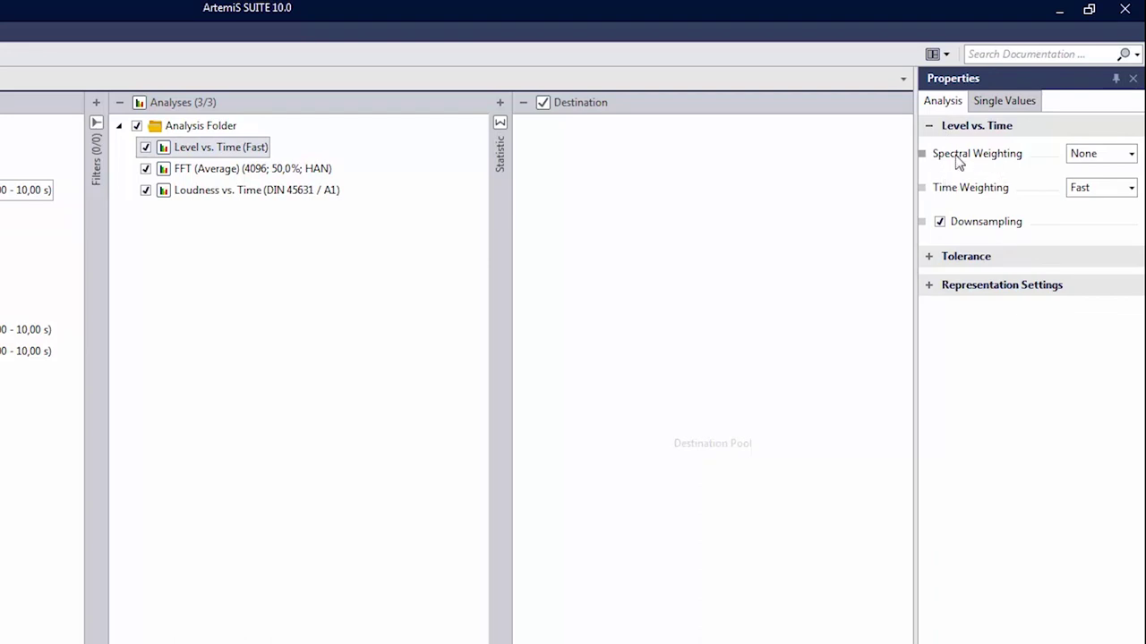
click(1132, 155)
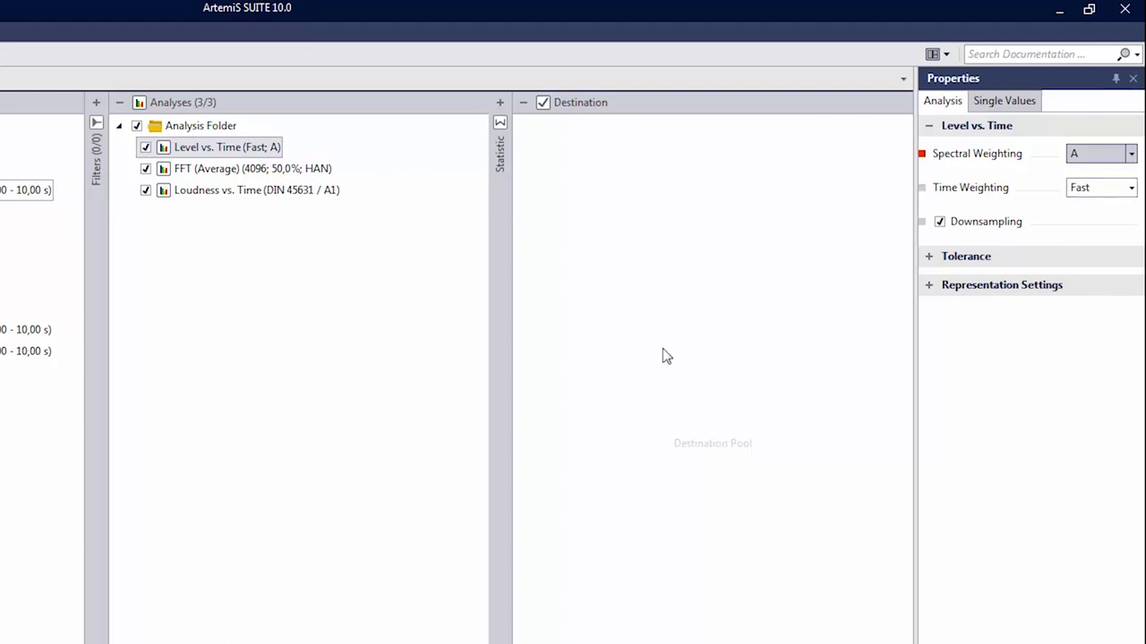
Set the FFT (Average) spectral weighting to A.
click(182, 174)
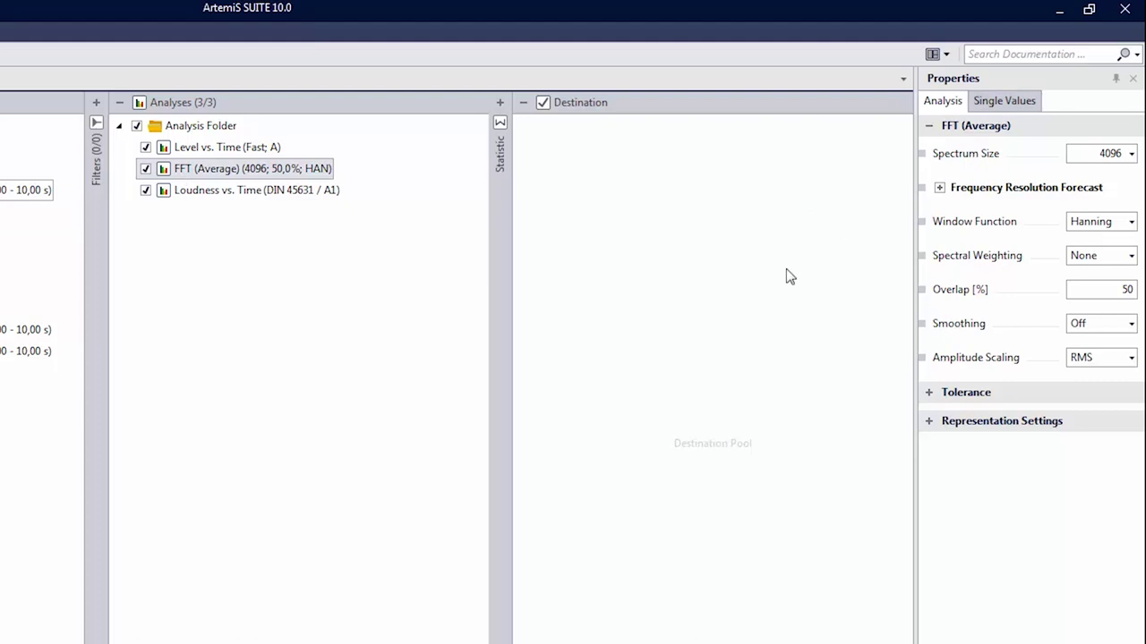
click(1130, 255)
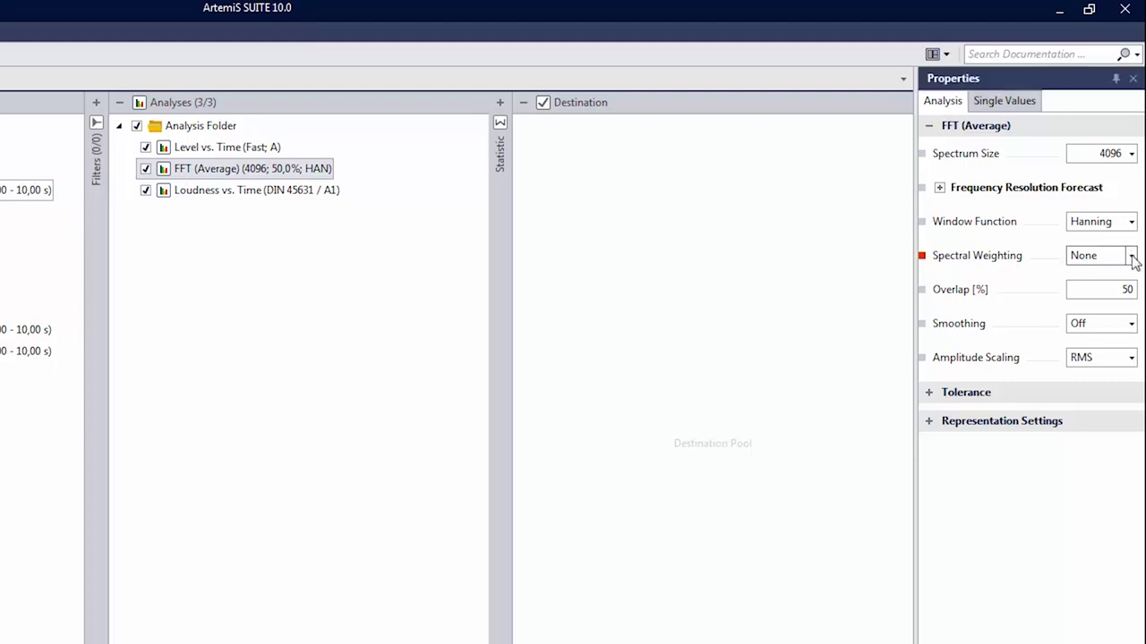
click(1081, 289)
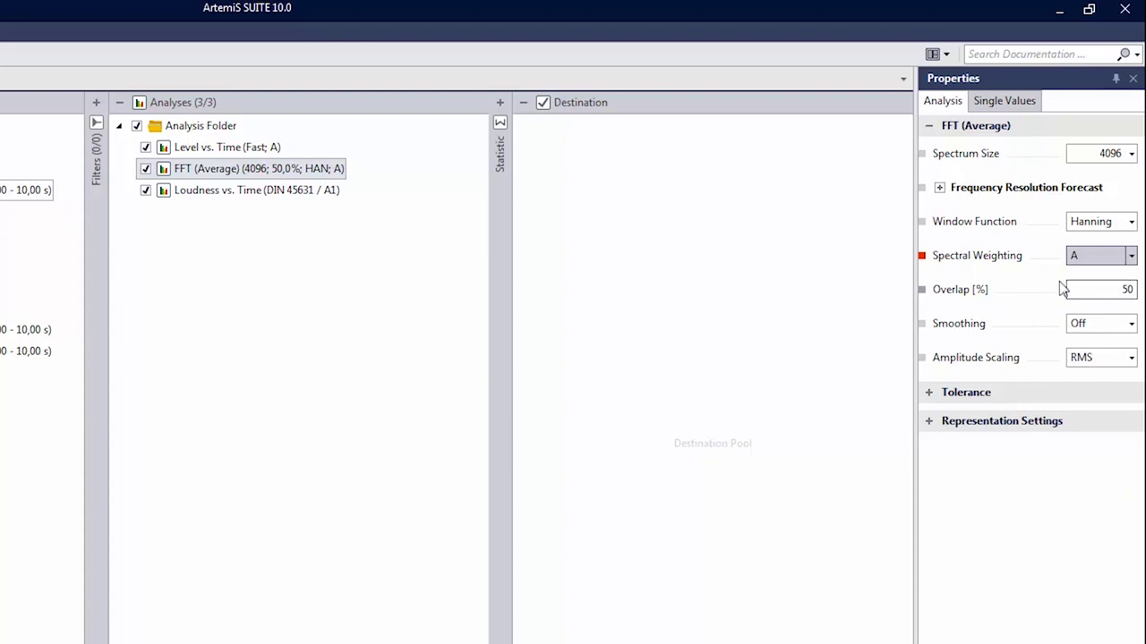
click(177, 194)
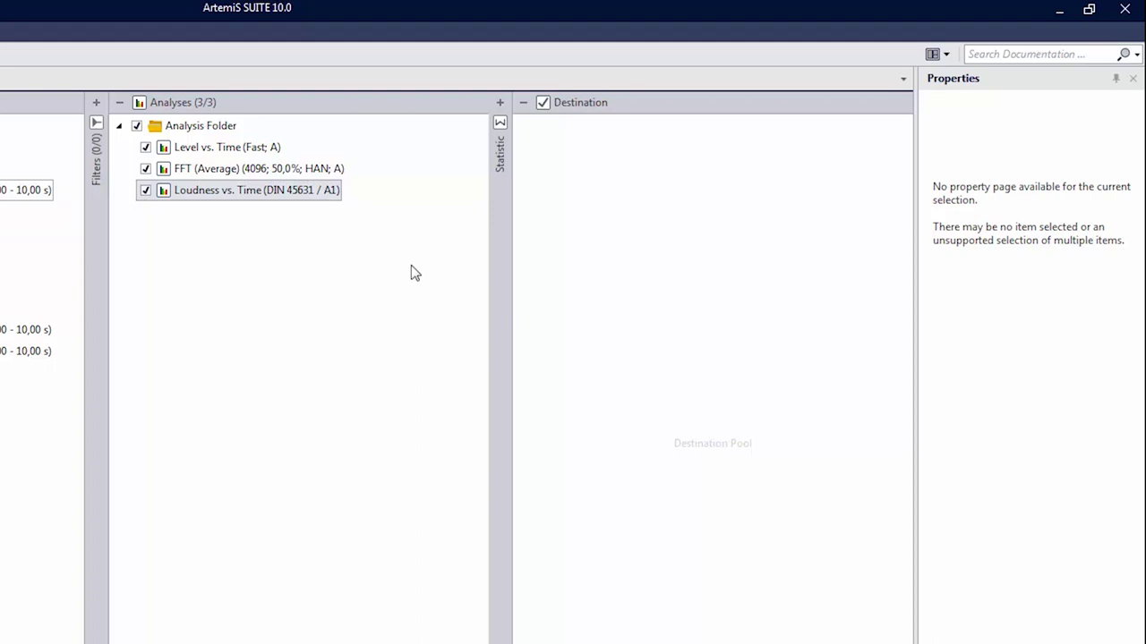
Insert a Data Viewer document as the pool's destination for the 3 results.
right_click(634, 240)
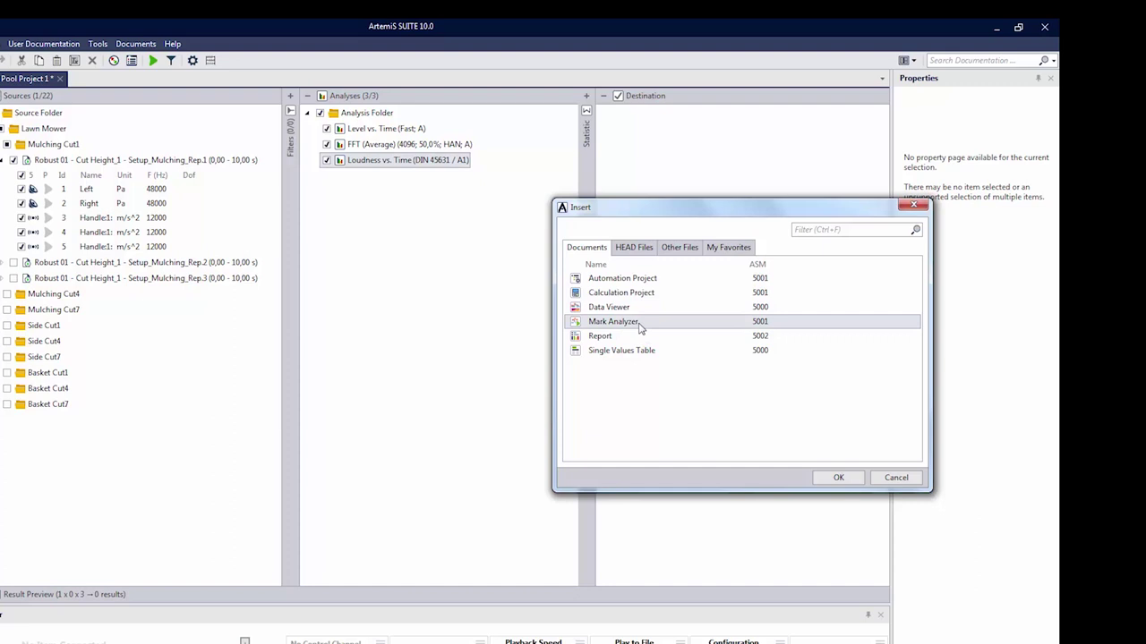
click(639, 325)
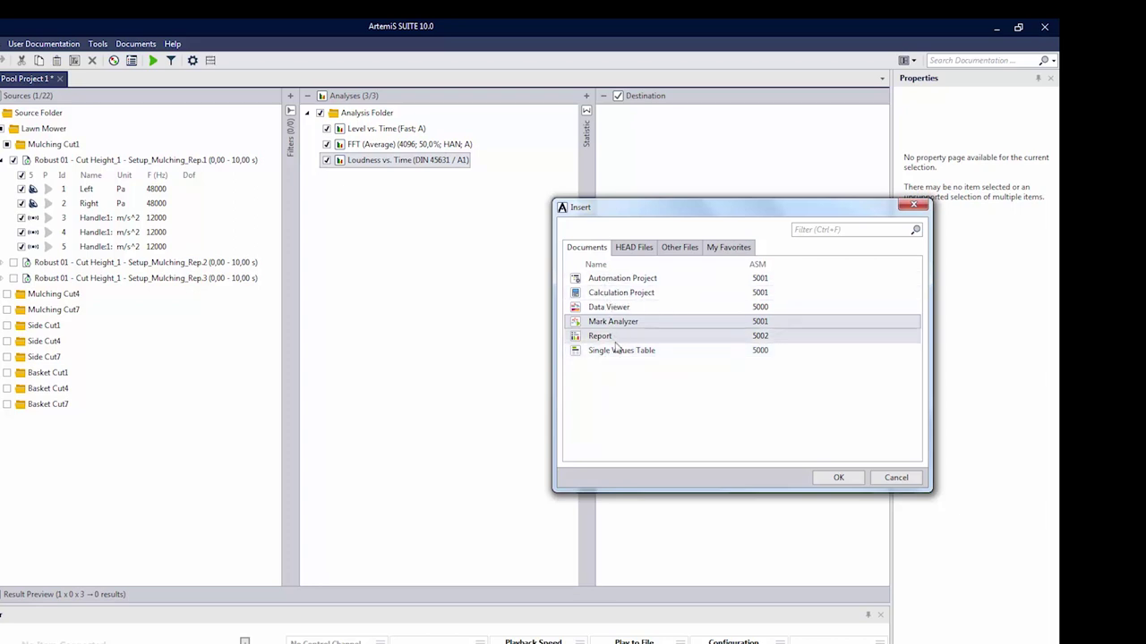
click(613, 310)
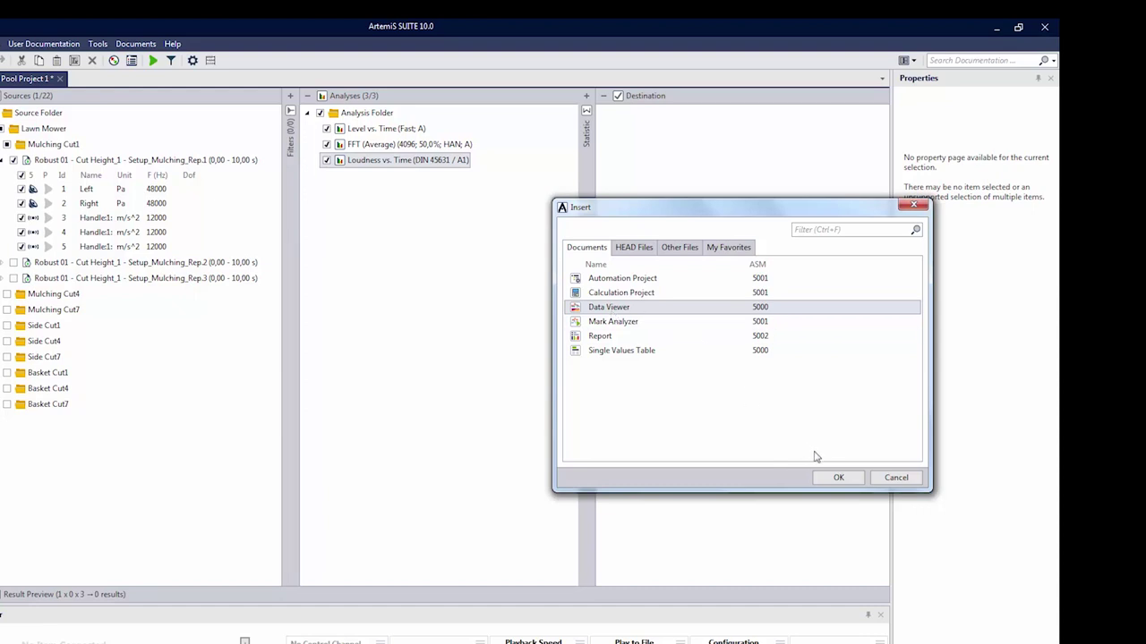
click(831, 477)
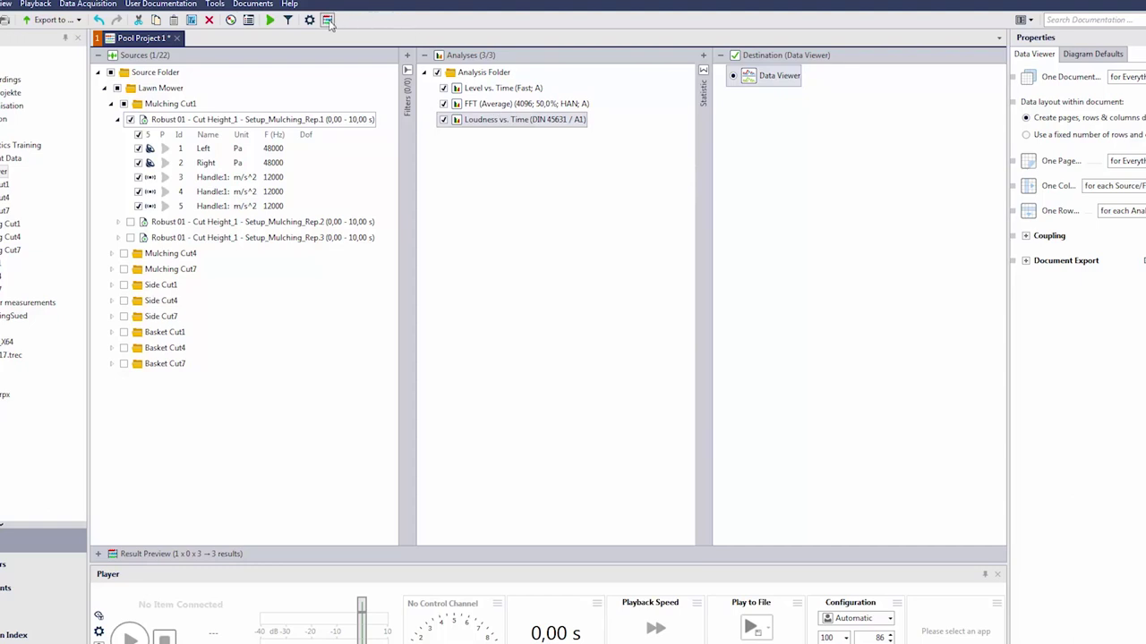
Calculate the pool project to open Data Viewer 1 with Level, FFT and Loudness diagrams.
key(F5)
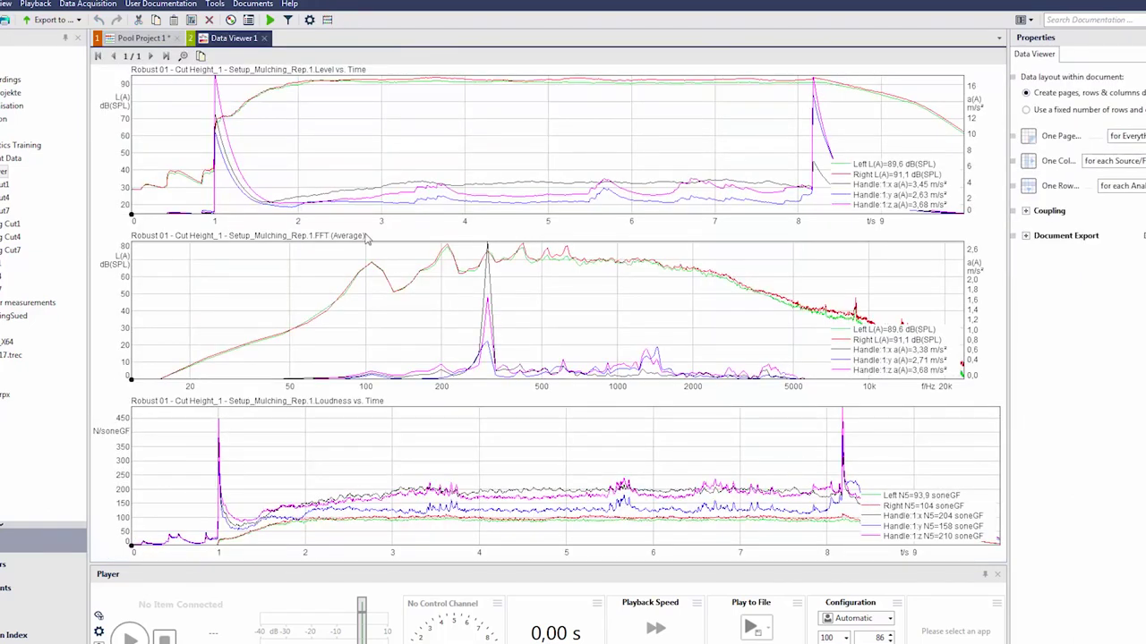
Pan the FFT frequency range, the level and loudness time axis, and the level chart's vertical range.
click(139, 39)
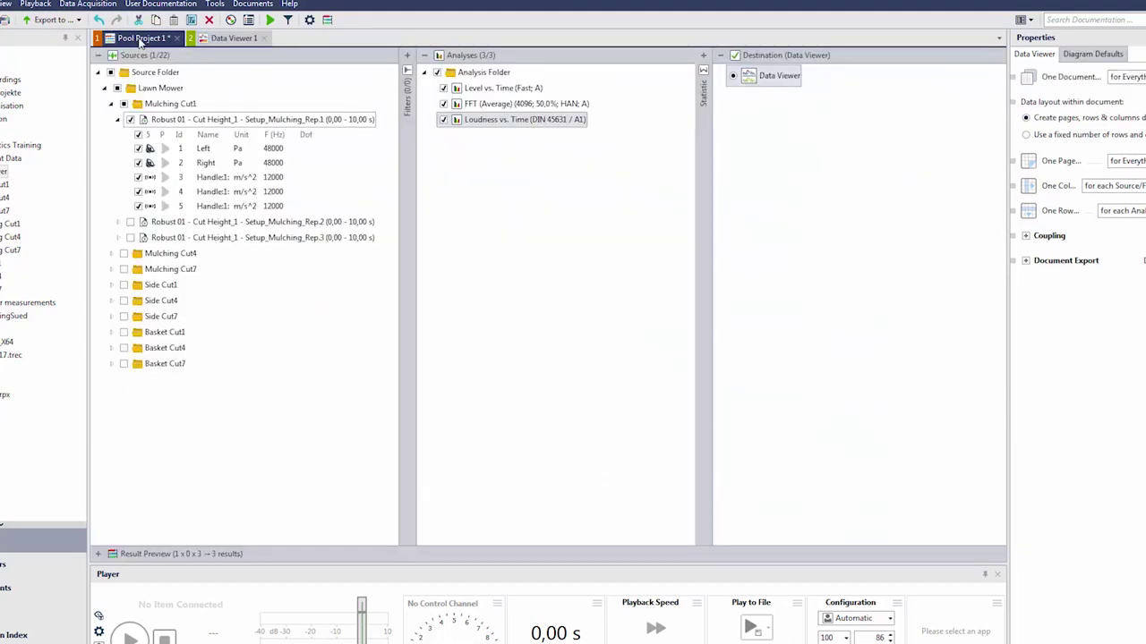
click(231, 38)
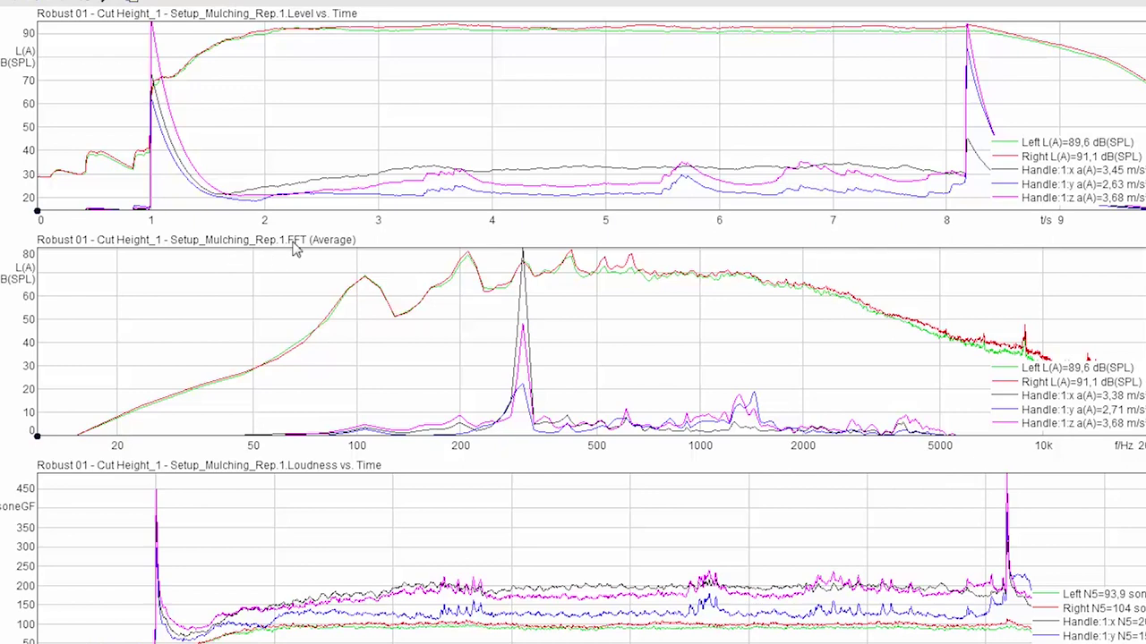
mouse_move(565, 445)
mouse_down()
mouse_move(490, 443)
mouse_move(543, 444)
mouse_up()
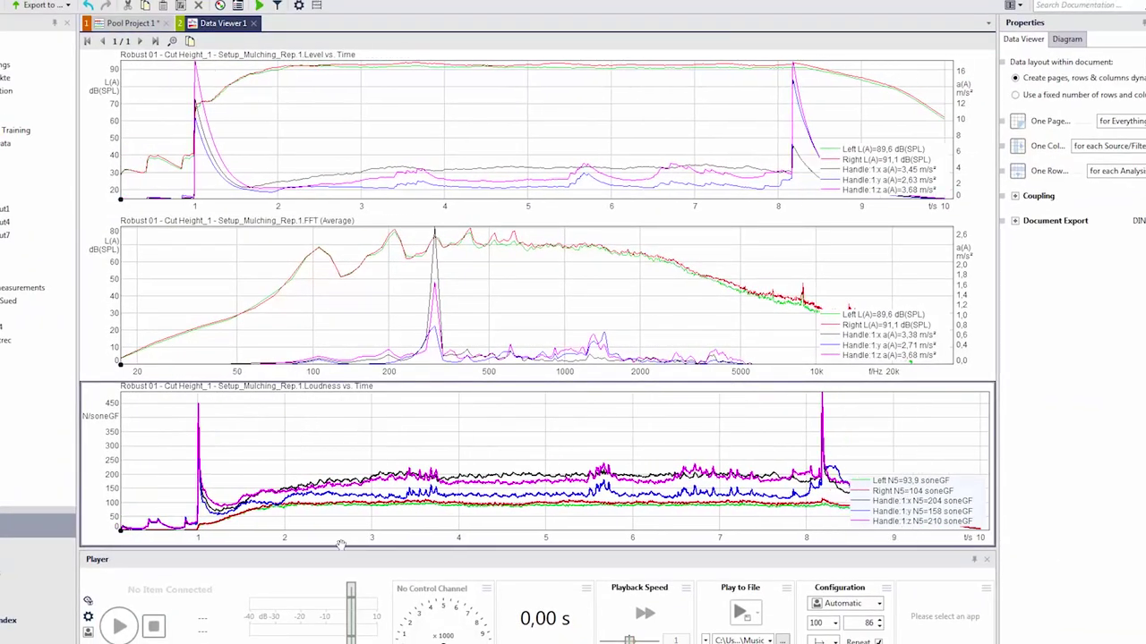
drag(341, 545, 326, 545)
drag(114, 155, 114, 189)
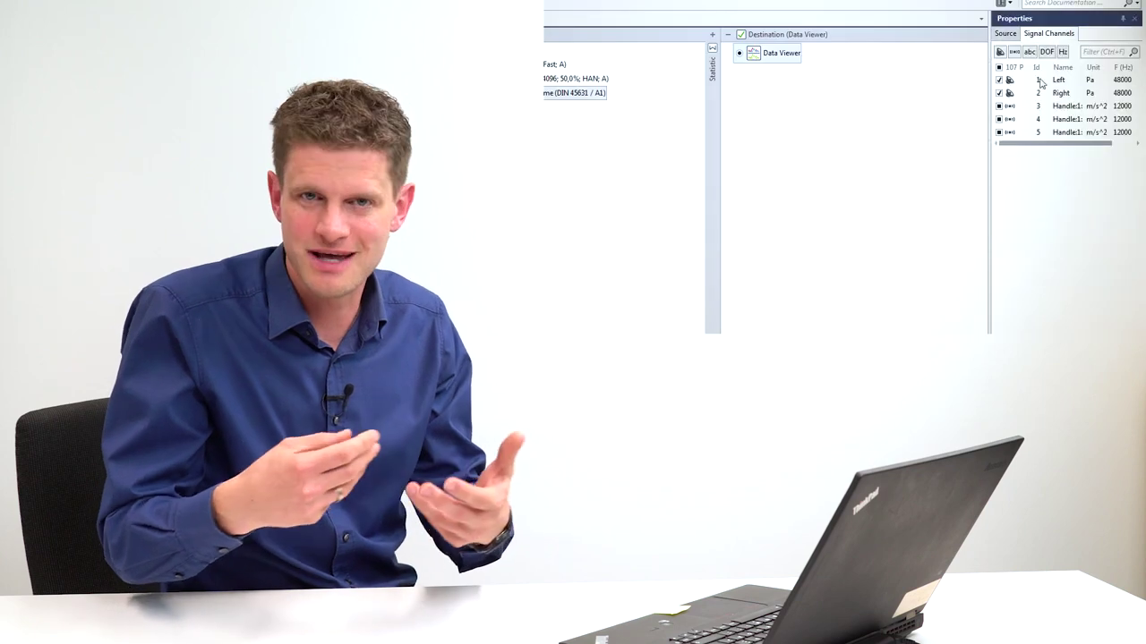
Uncheck the first Handle channel (Id 3) in Signal Channels, keeping Left and Right checked.
click(999, 119)
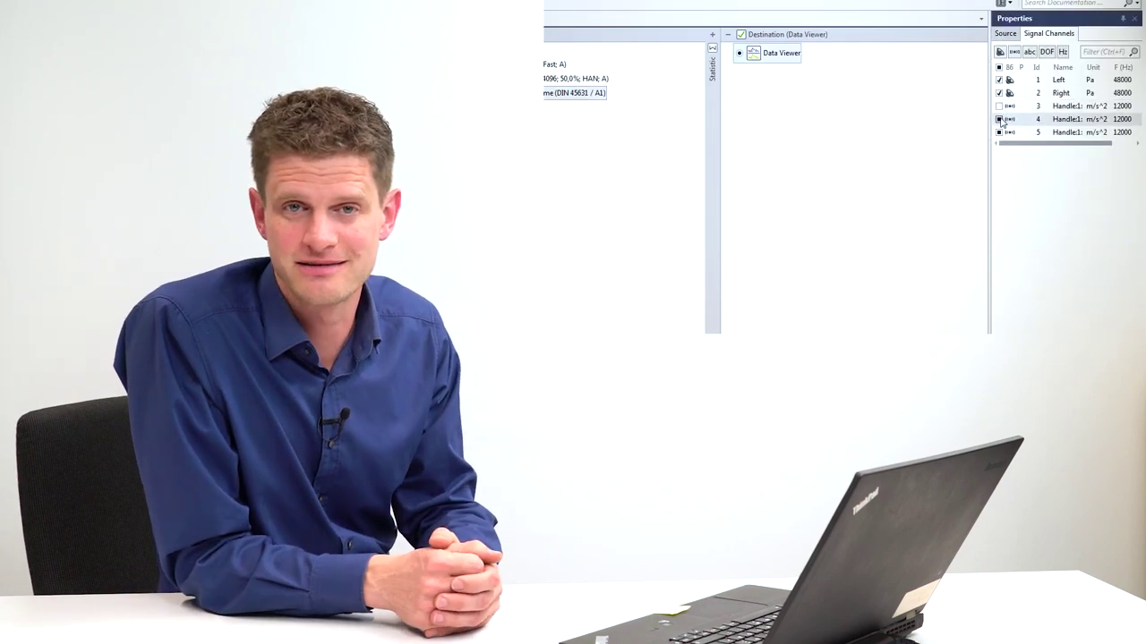